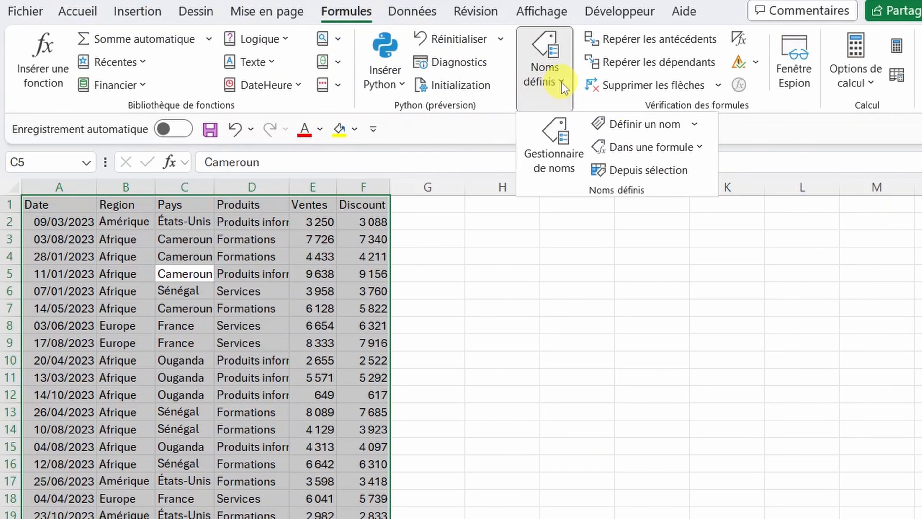
# Step: Create named ranges from the selected sales data using only the top row labels, excluding the left column
pyautogui.click(644, 173)
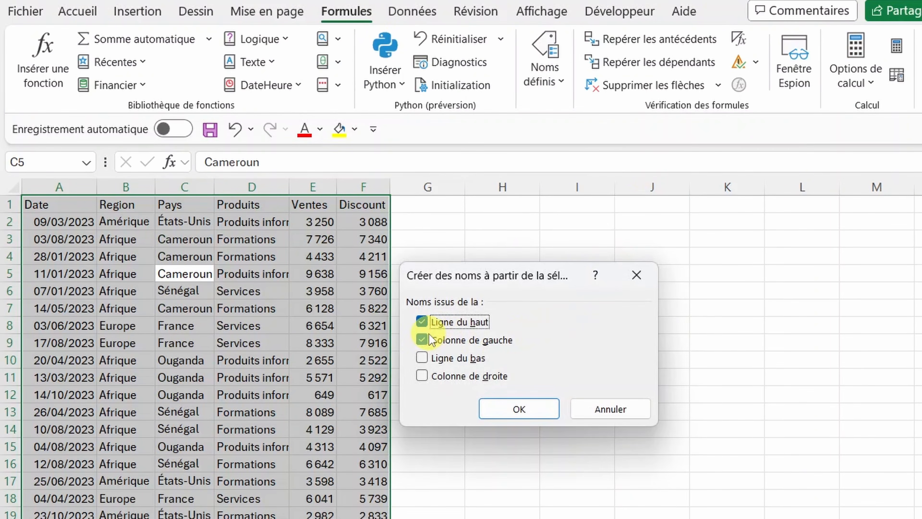
pyautogui.click(423, 337)
pyautogui.click(499, 403)
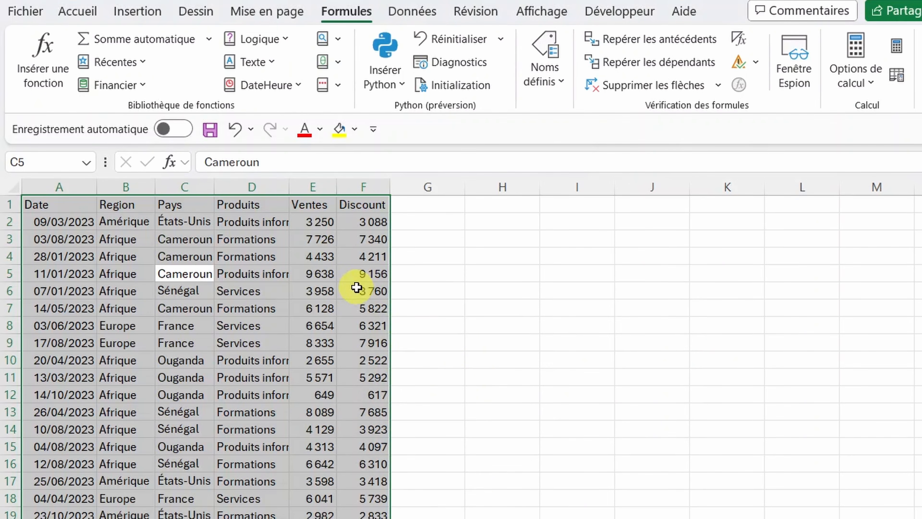
pyautogui.click(285, 273)
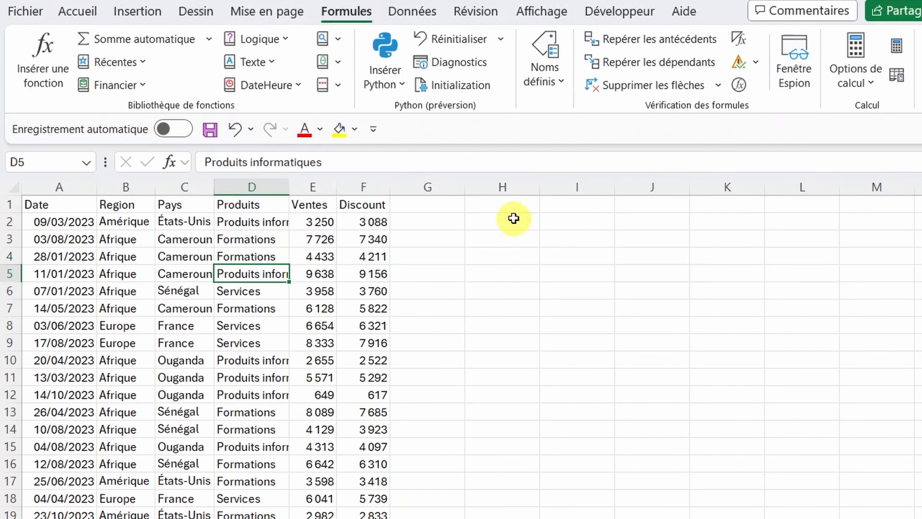
# Step: Test the Pays named range with the formula =pays in cell H1 and discard the entry
pyautogui.click(512, 210)
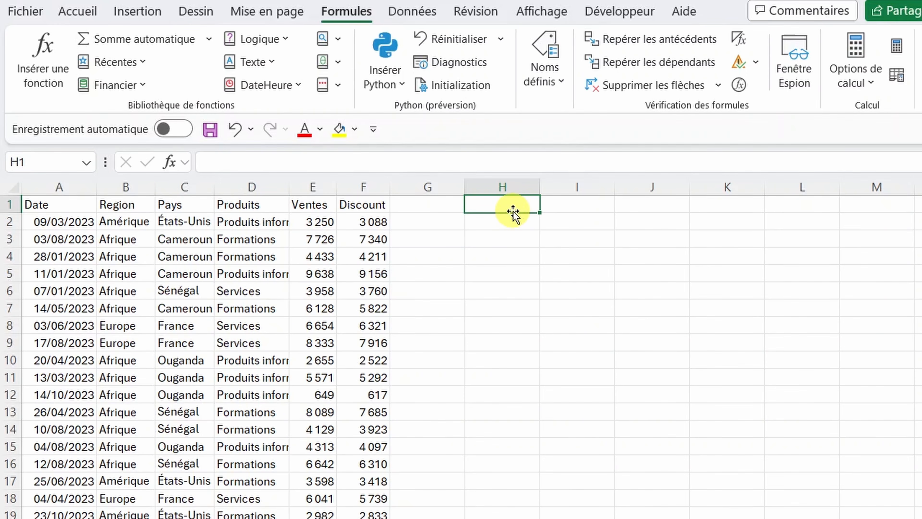
pyautogui.write('=pays')
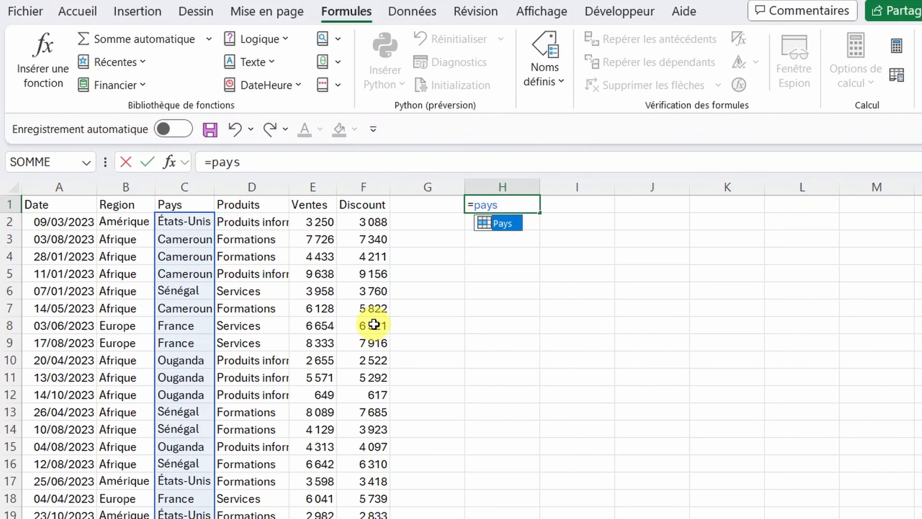
pyautogui.press('Escape')
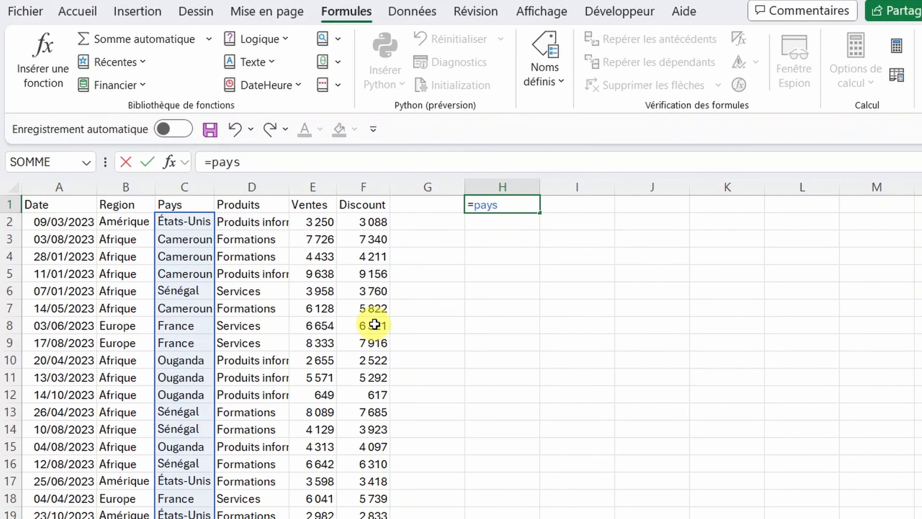
pyautogui.press('Escape')
# Step: Enter =GROUPER.PAR(Region;Ventes;SOMME) in cell H2 to sum the sales by region
pyautogui.click(487, 224)
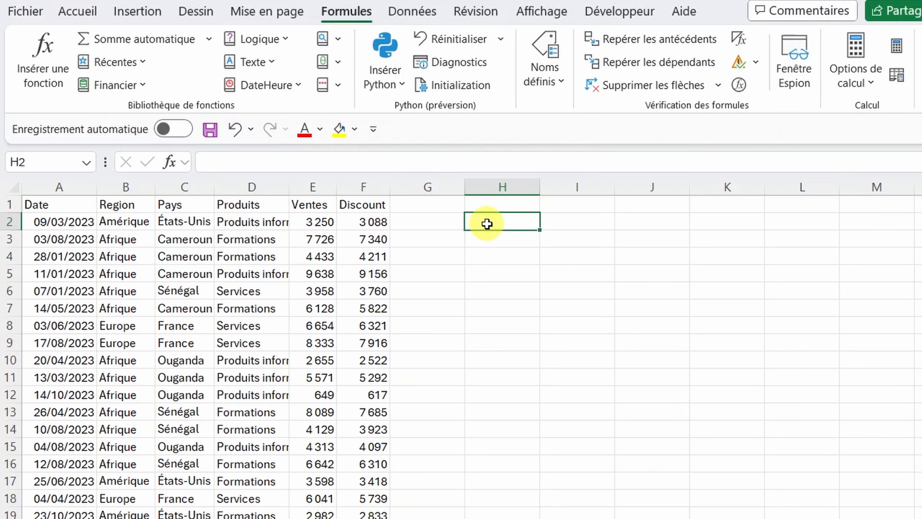
pyautogui.write('=grou')
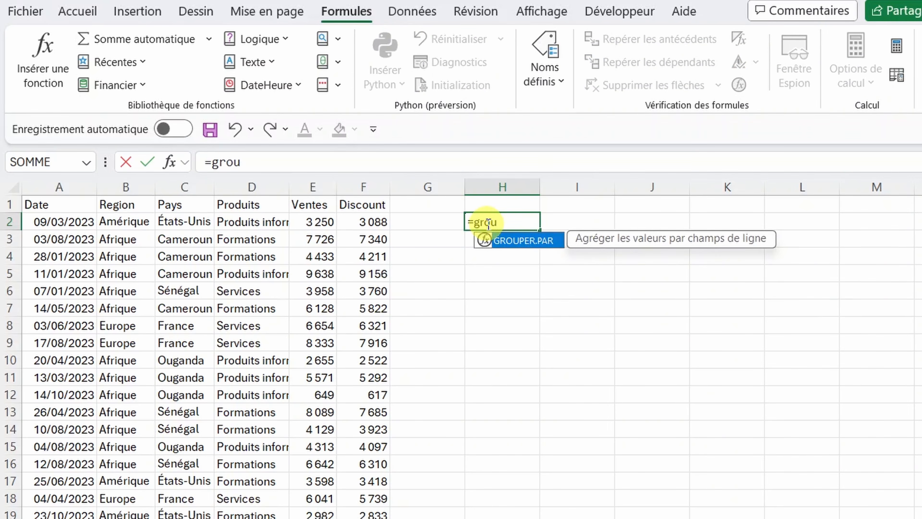
pyautogui.press('Tab')
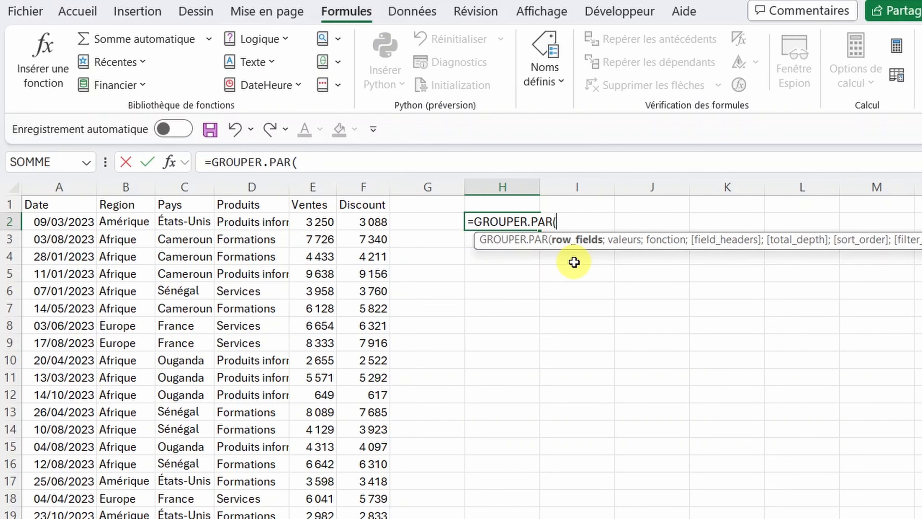
pyautogui.write('reg')
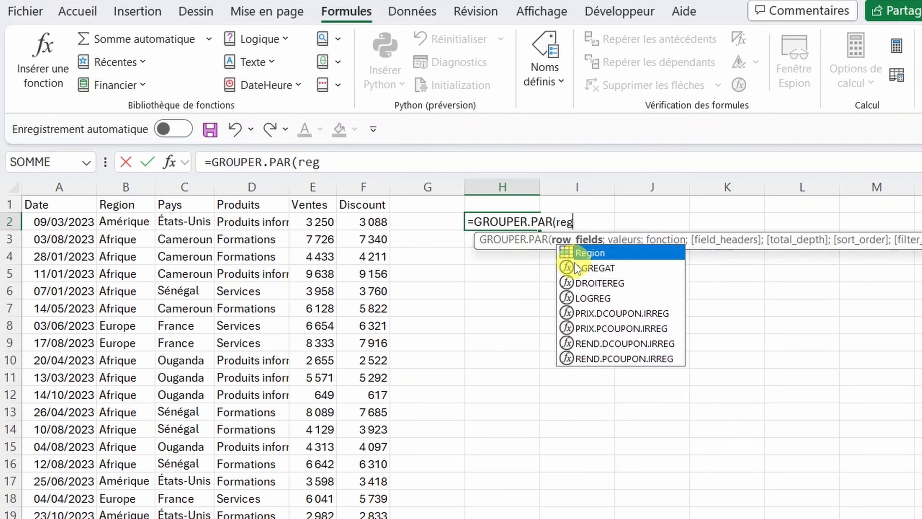
pyautogui.press('Tab')
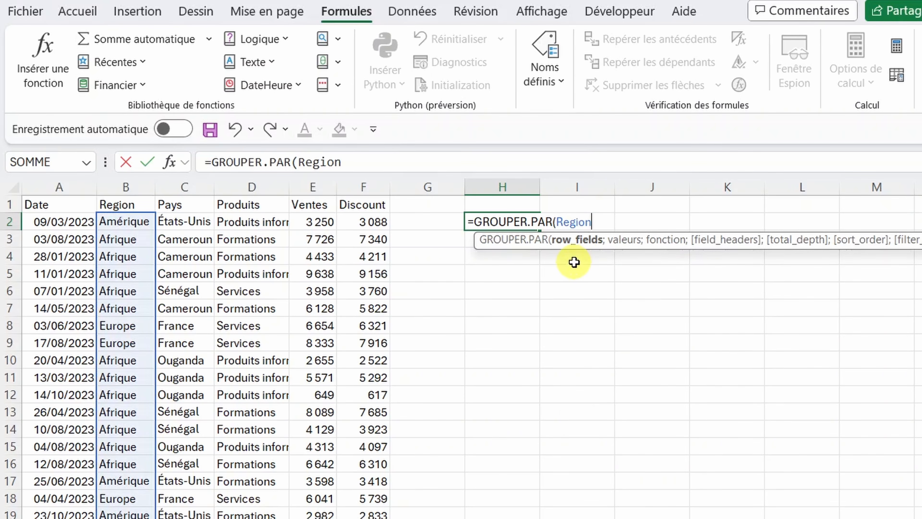
pyautogui.write(';')
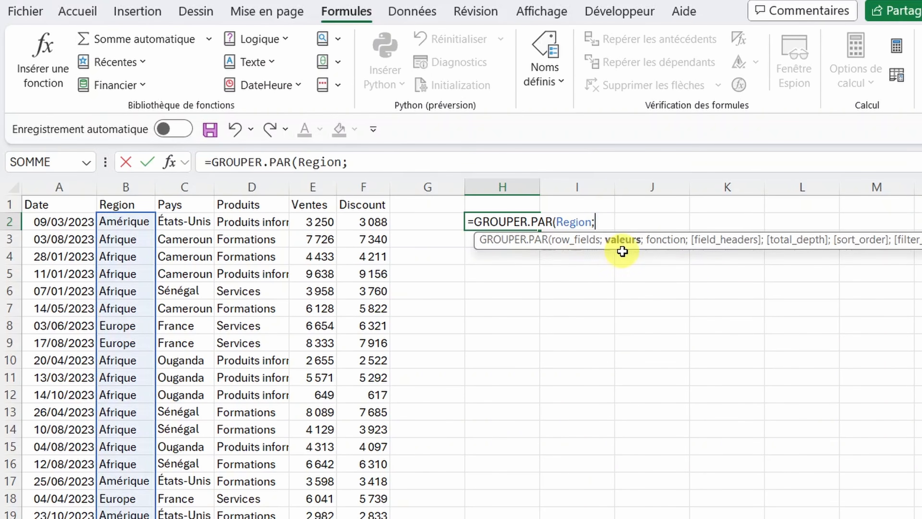
pyautogui.write('vente')
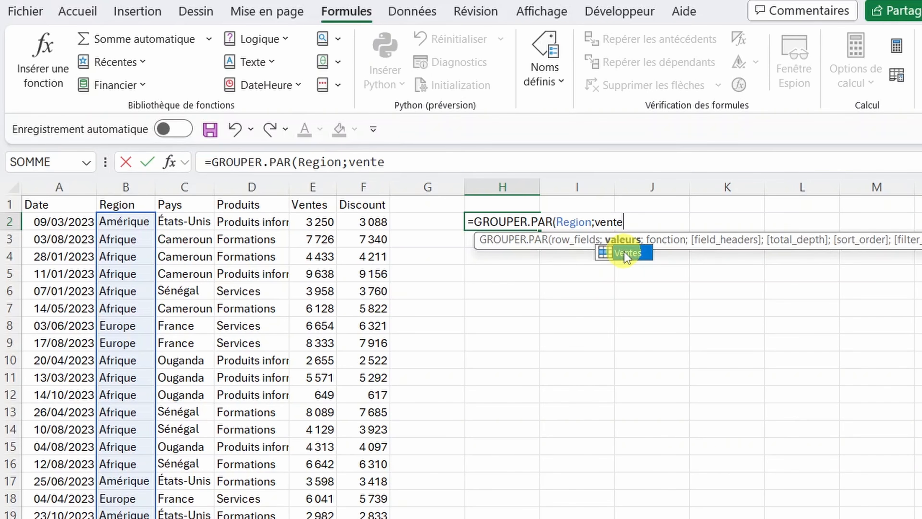
pyautogui.press('Tab')
pyautogui.write(';')
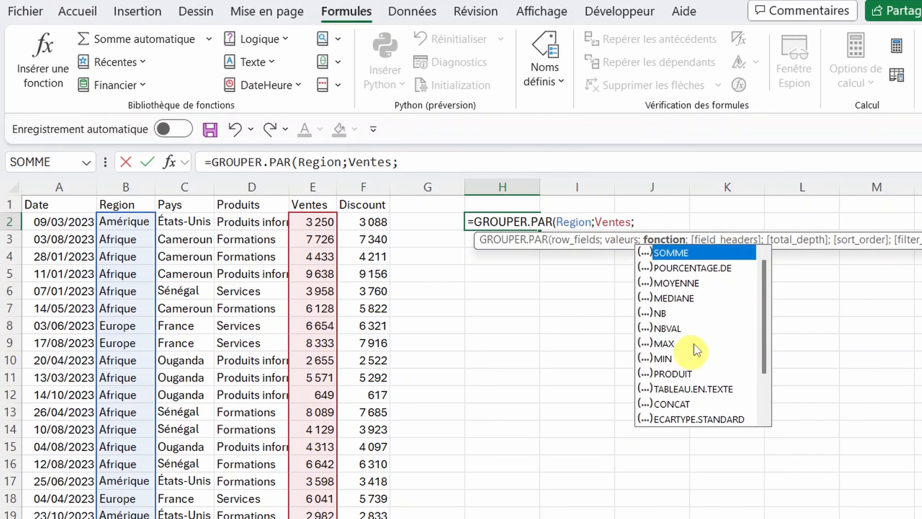
pyautogui.write('som')
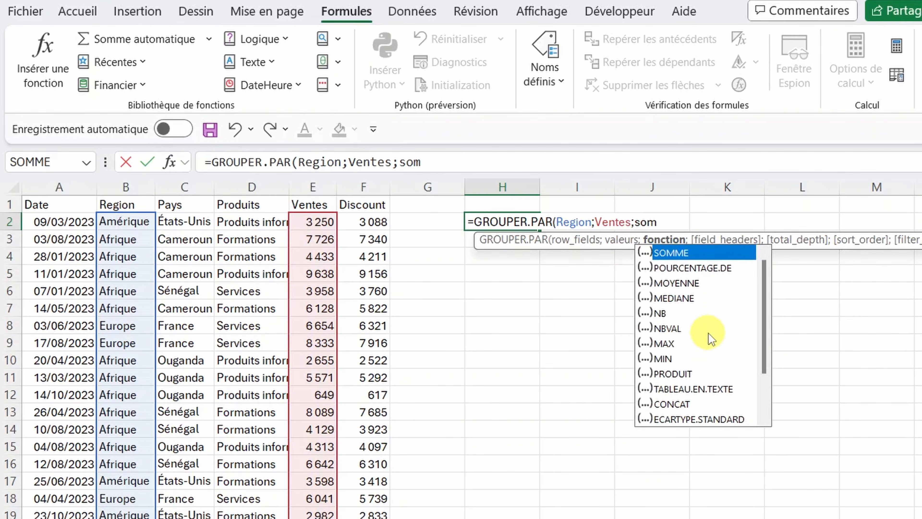
pyautogui.press('Tab')
pyautogui.write(')')
pyautogui.press('Return')
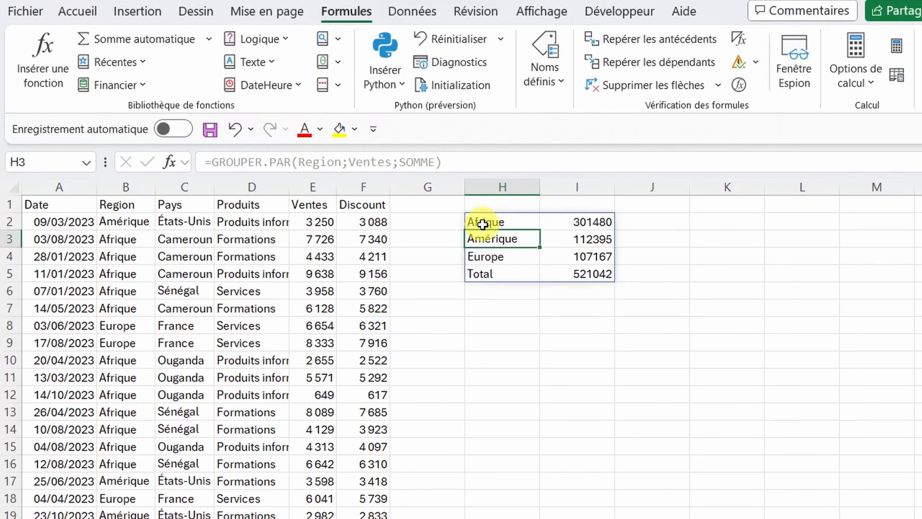
# Step: Extend the row fields of the GROUPER.PAR formula in H2 to Region:Pays
pyautogui.click(473, 222)
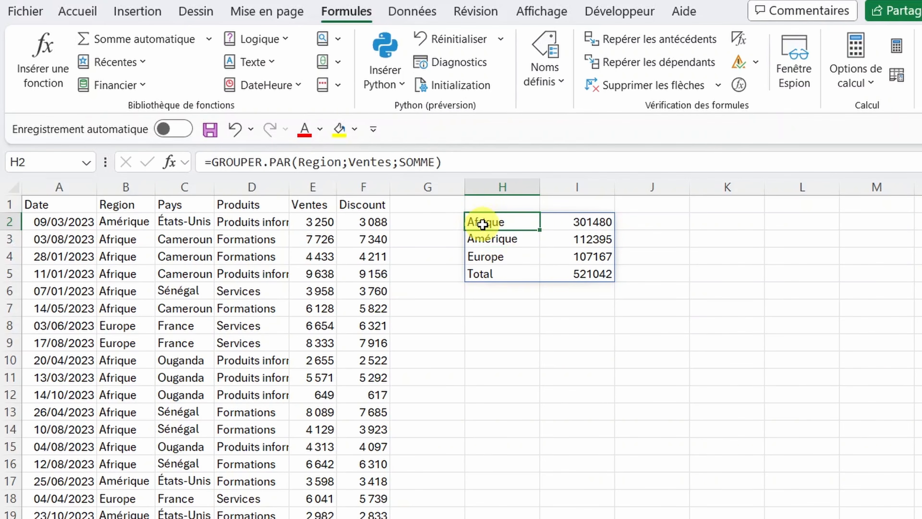
pyautogui.click(336, 163)
pyautogui.write(':pa')
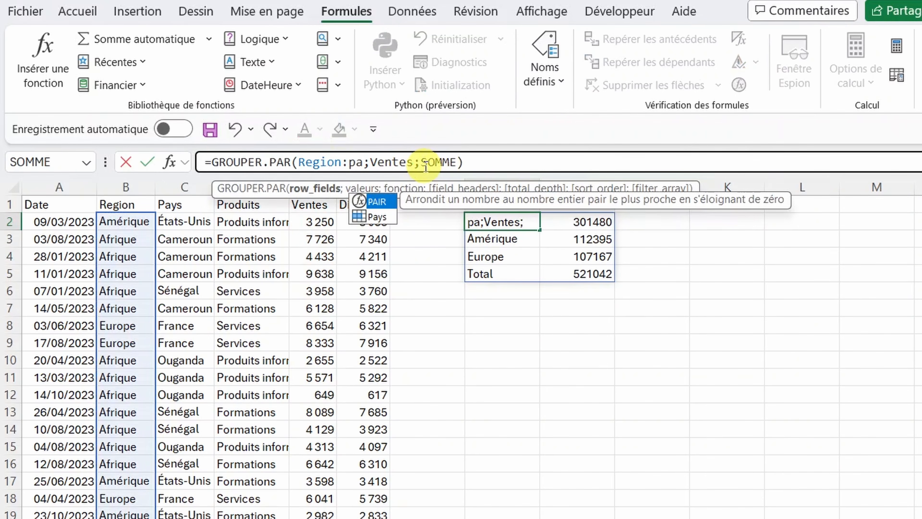
pyautogui.write('ys')
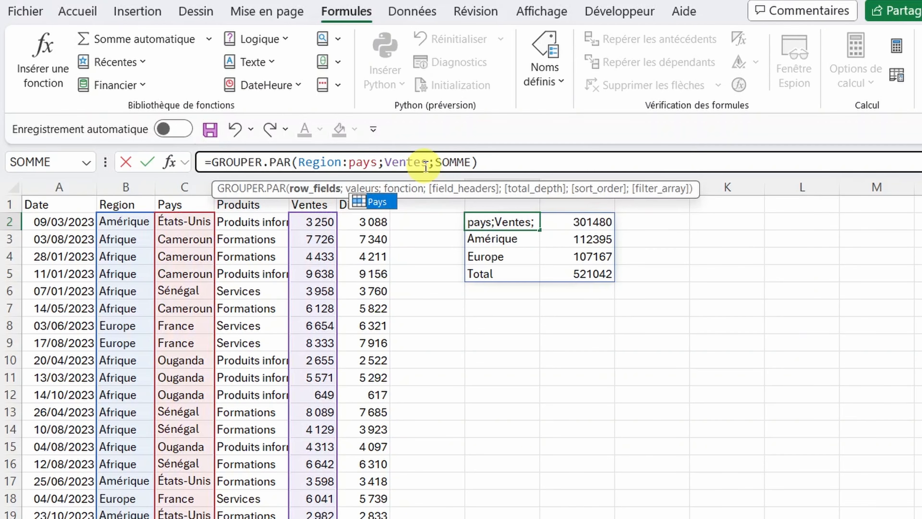
pyautogui.press('Return')
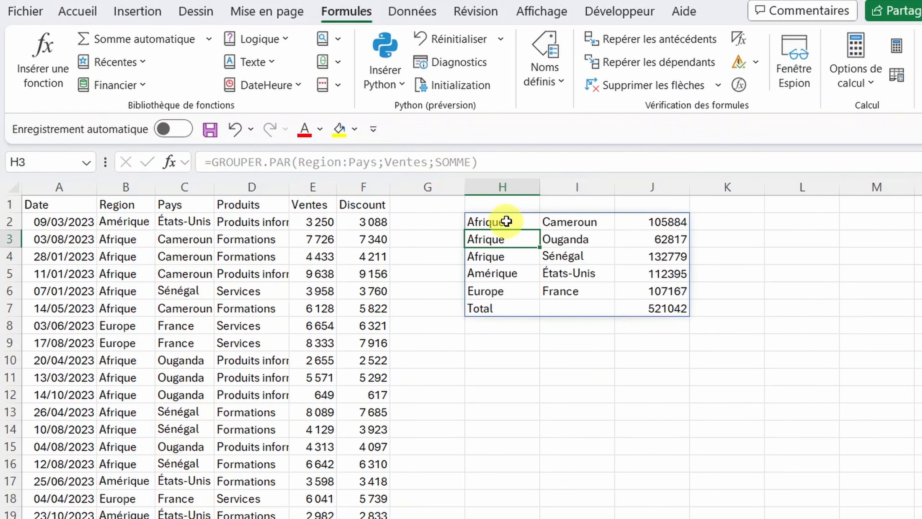
# Step: Extend the values argument of the grouping formula in H2 to Ventes:Discount
pyautogui.click(507, 221)
pyautogui.click(426, 162)
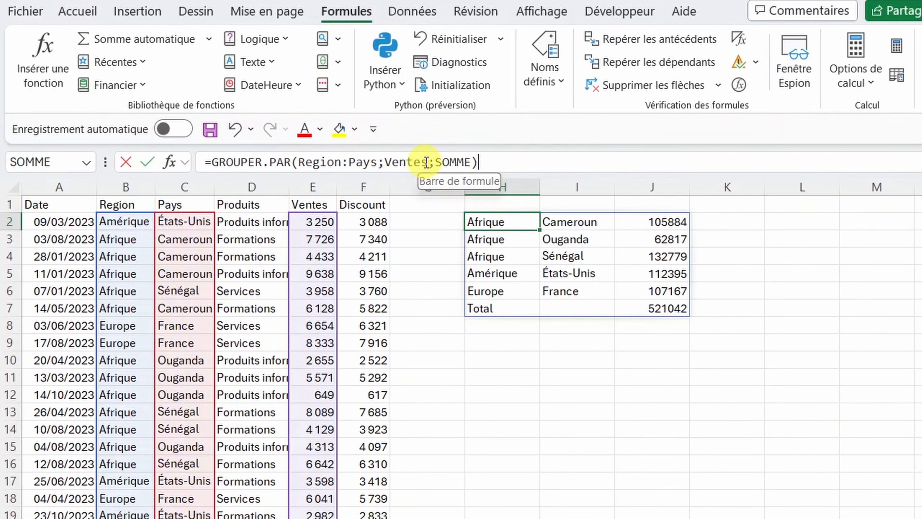
pyautogui.click(426, 162)
pyautogui.write(':dis')
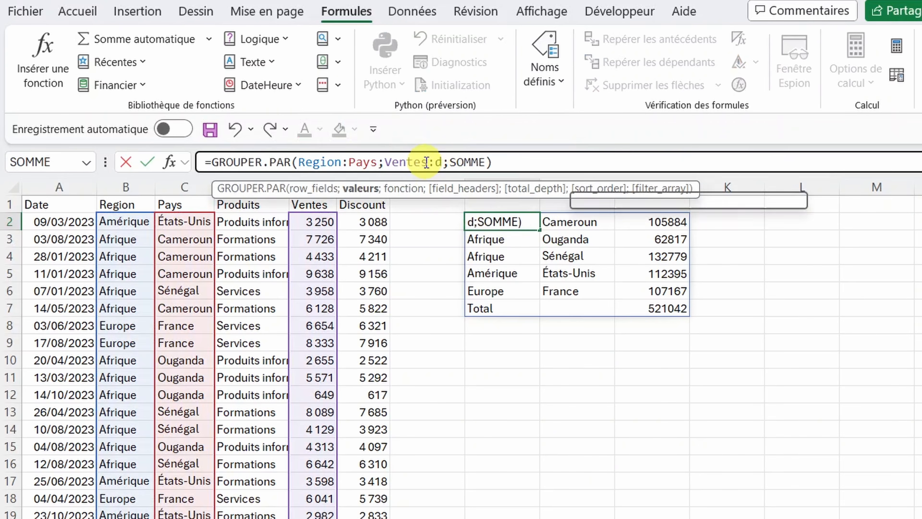
pyautogui.press('Tab')
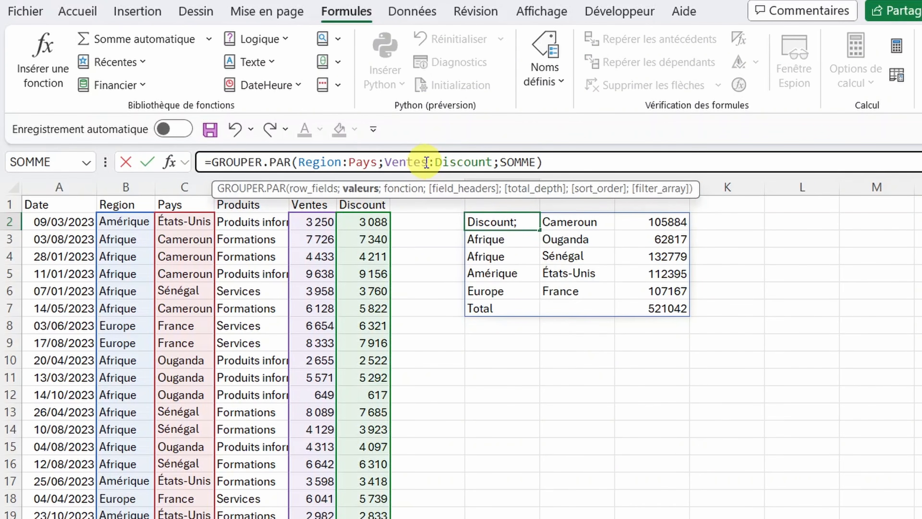
pyautogui.press('Return')
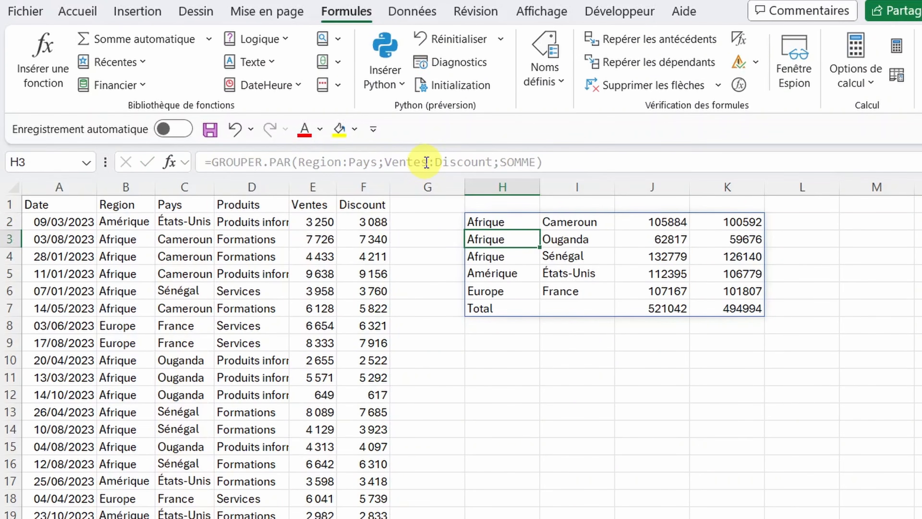
# Step: Replace the row fields of the H2 formula with ASSEMB.H(Region;Produits) to group by region and product
pyautogui.click(496, 219)
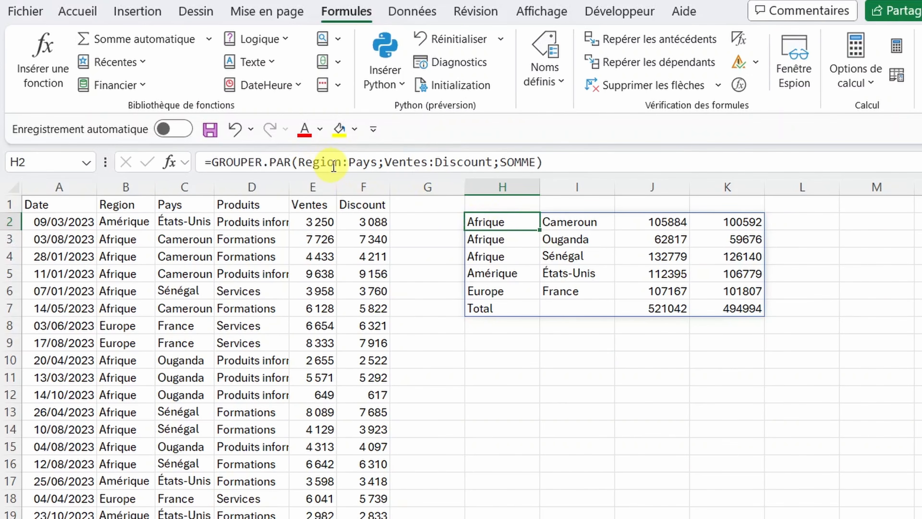
pyautogui.click(303, 160)
pyautogui.write('ass')
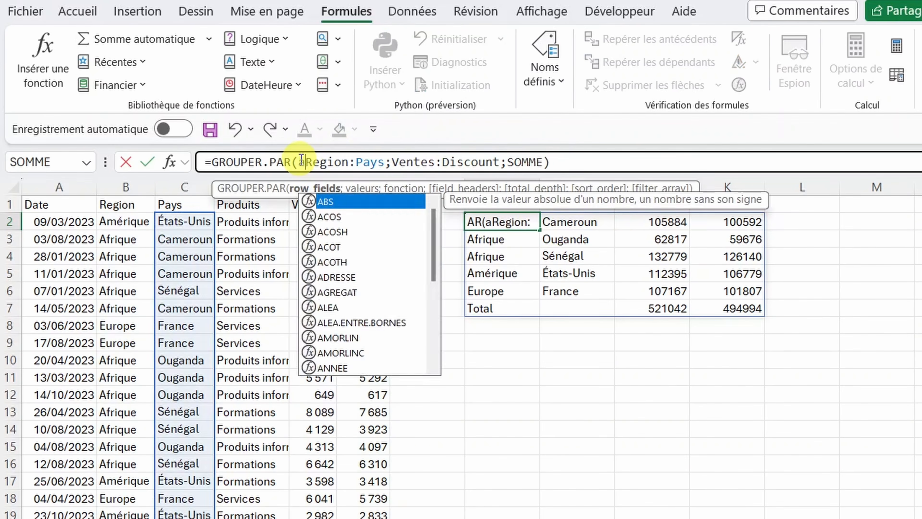
pyautogui.press('Tab')
pyautogui.doubleClick(426, 162)
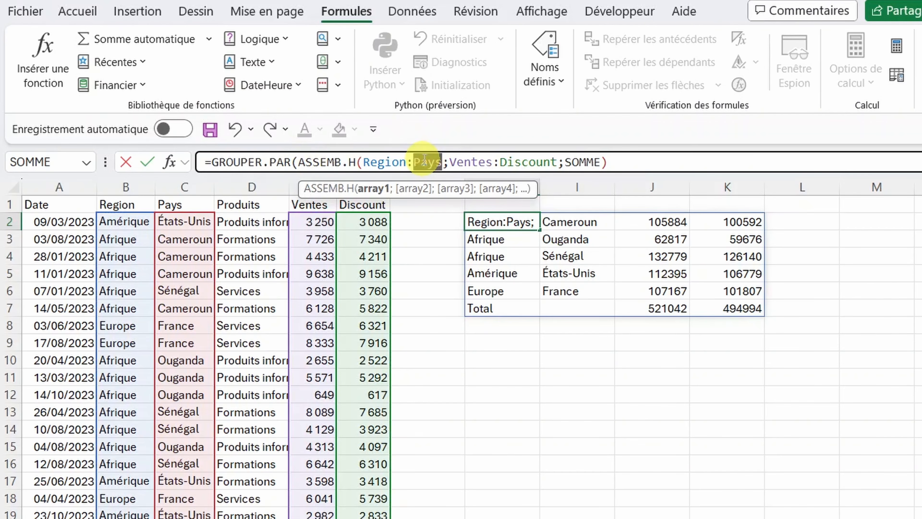
pyautogui.press('BackSpace')
pyautogui.press('BackSpace')
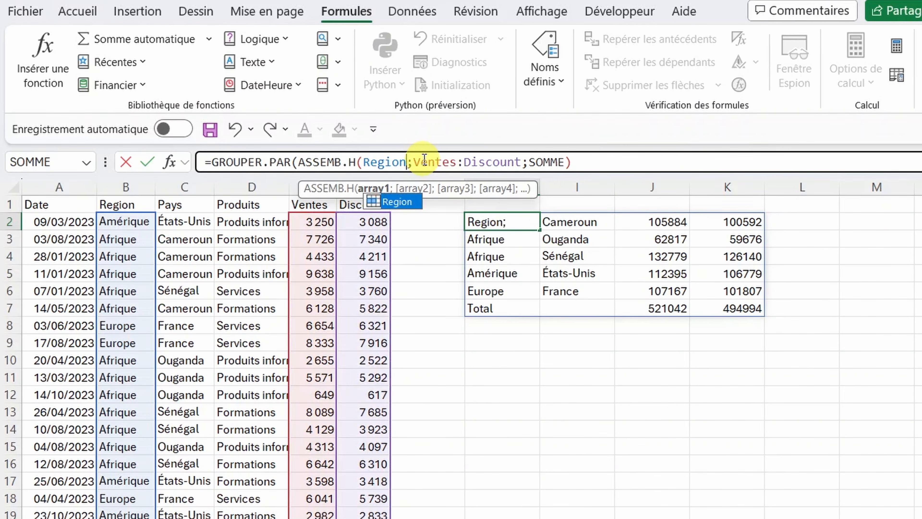
pyautogui.write(';pro')
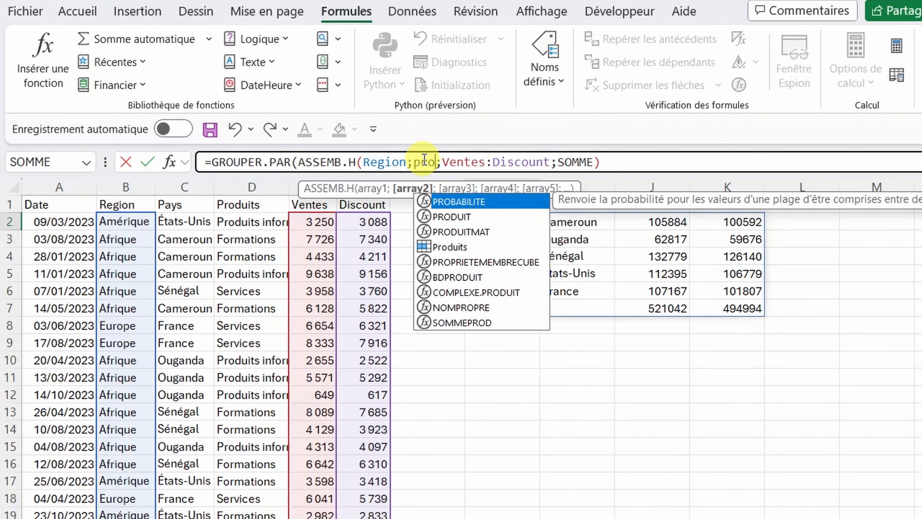
pyautogui.write('dui')
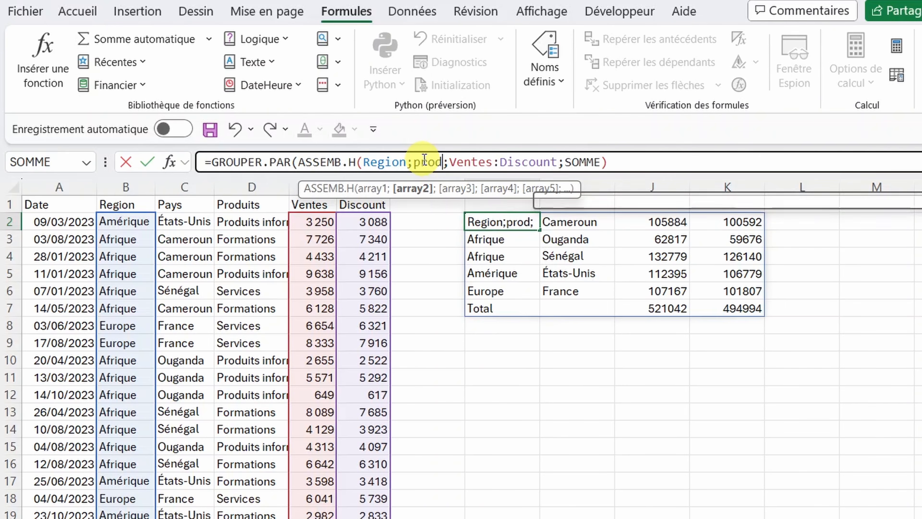
pyautogui.press('Down')
pyautogui.press('Down')
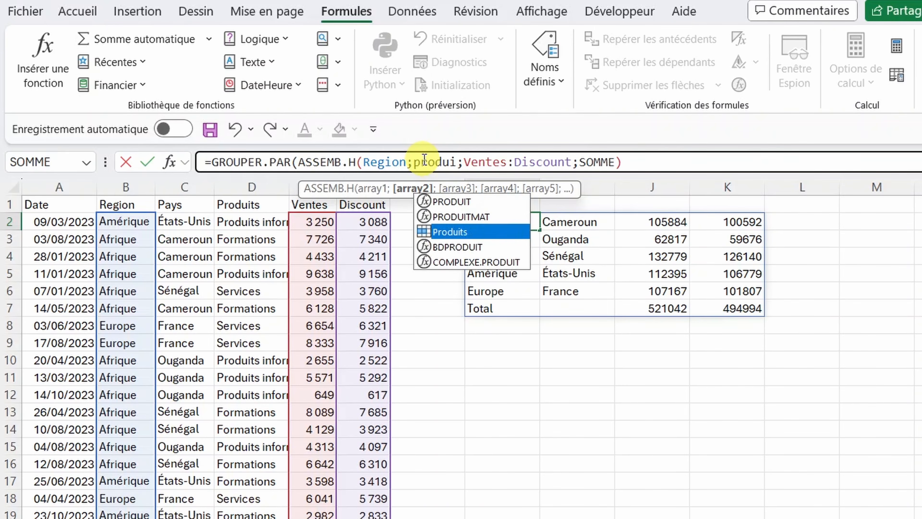
pyautogui.press('Tab')
pyautogui.write(')')
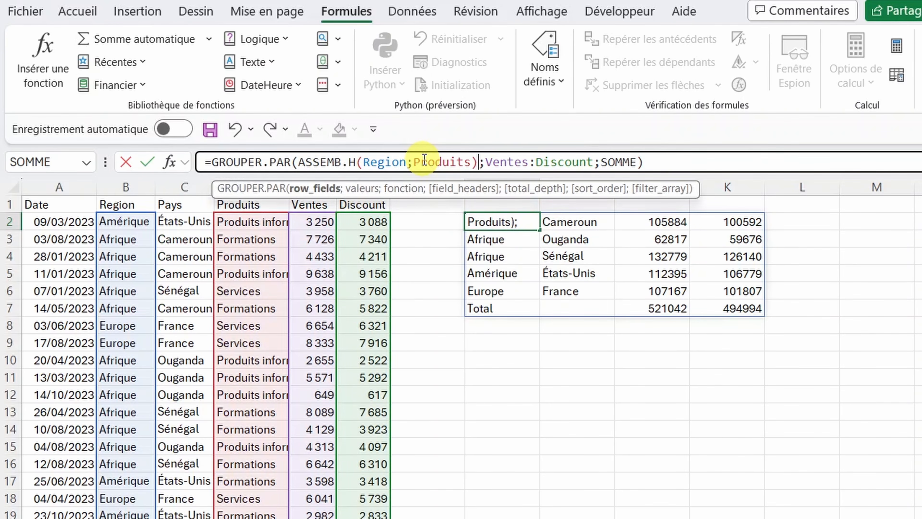
pyautogui.press('Return')
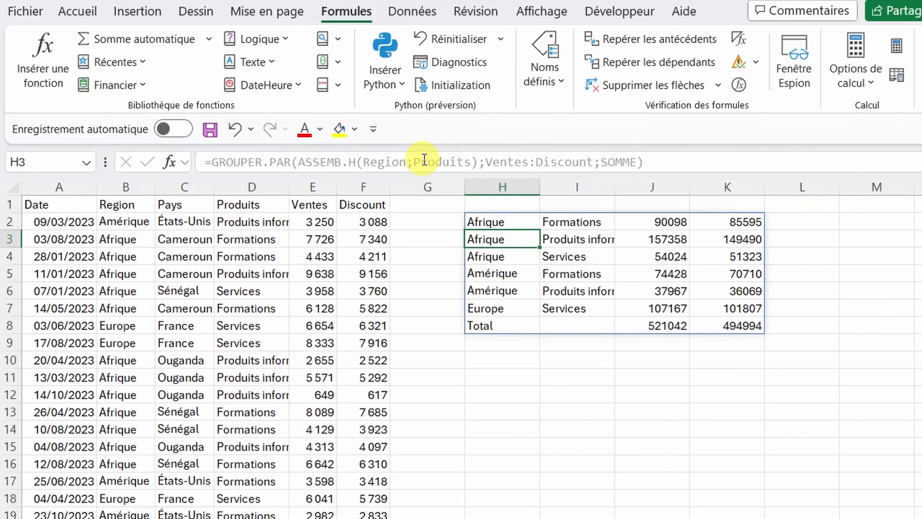
# Step: Undo the ASSEMB.H change to the grouping formula in H2
pyautogui.click(523, 222)
pyautogui.hotkey('ctrl', 'z')
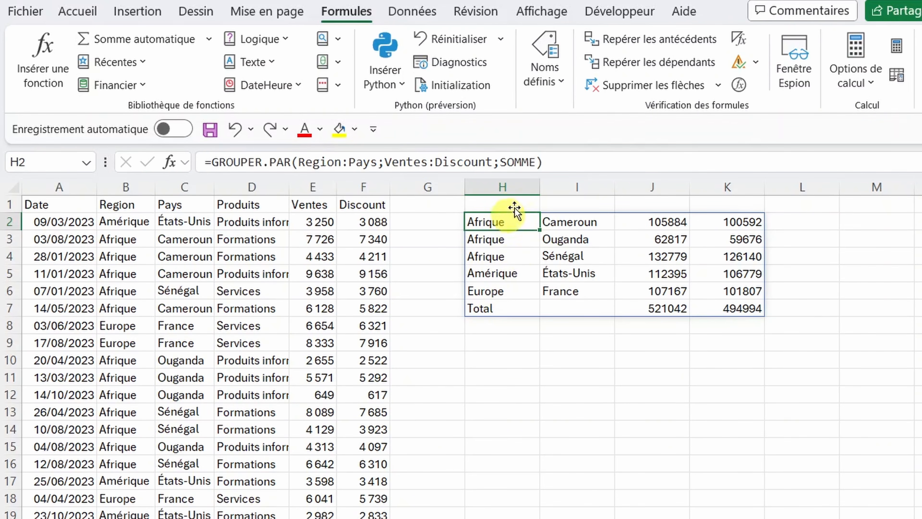
# Step: Add total depth 2 to the H2 grouping formula for grand total and subtotals, leaving the field headers argument empty
pyautogui.click(536, 161)
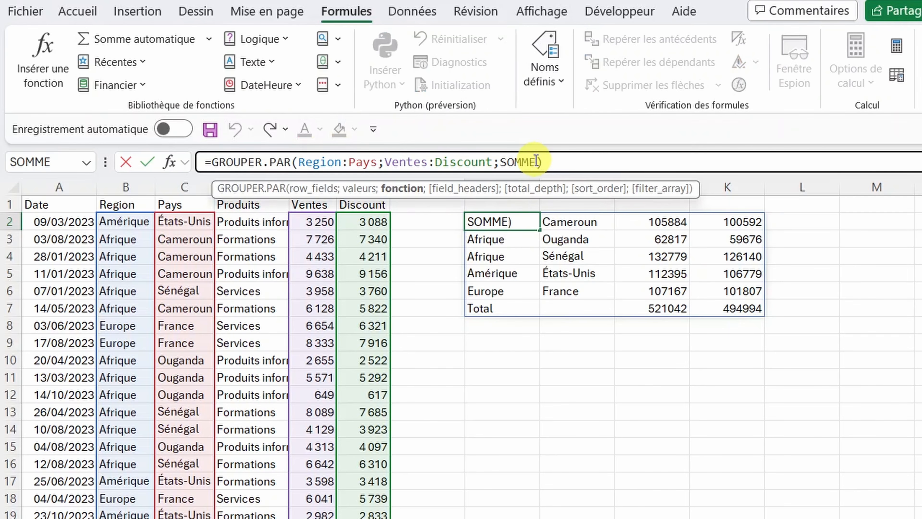
pyautogui.write(';')
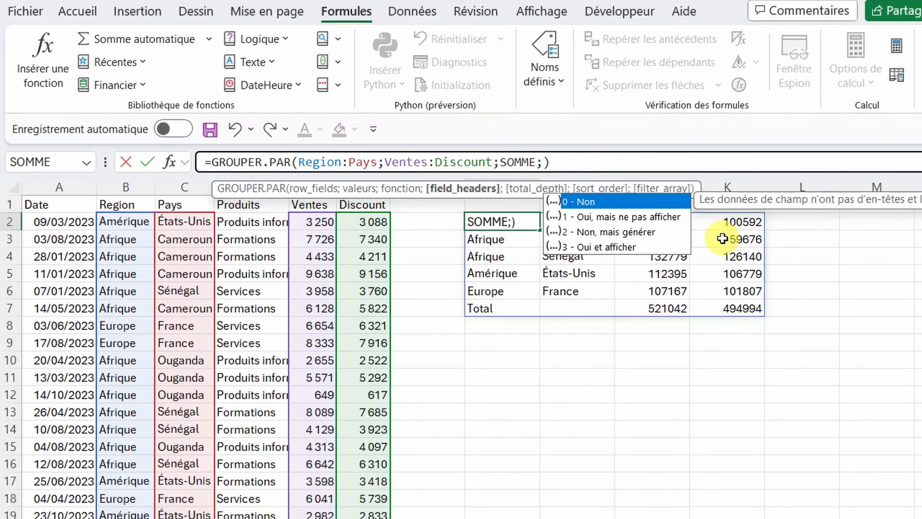
pyautogui.press('Down')
pyautogui.press('Down')
pyautogui.press('Down')
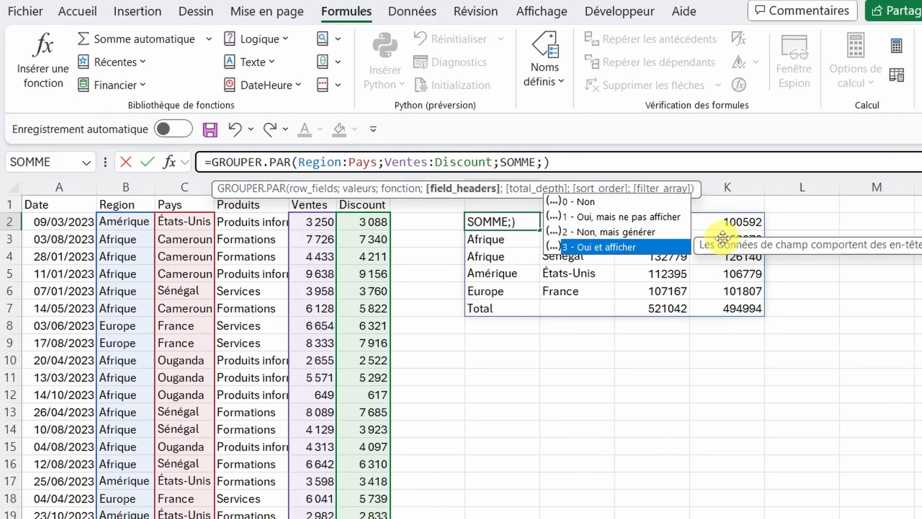
pyautogui.press('Up')
pyautogui.press('Up')
pyautogui.press('Up')
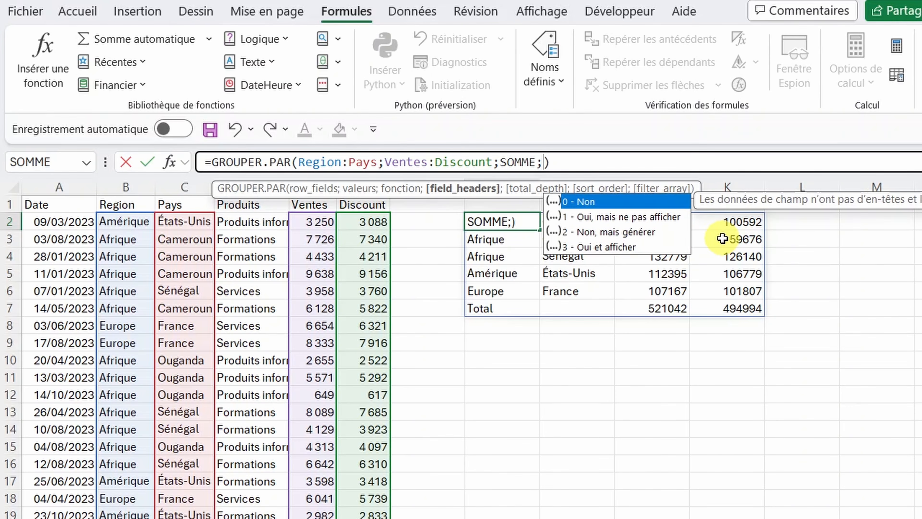
pyautogui.write(';')
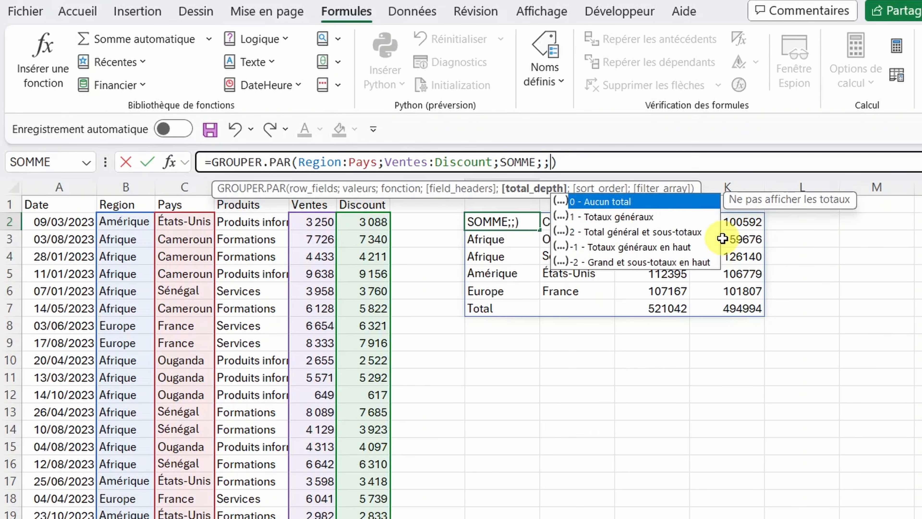
pyautogui.write('2')
pyautogui.press('Return')
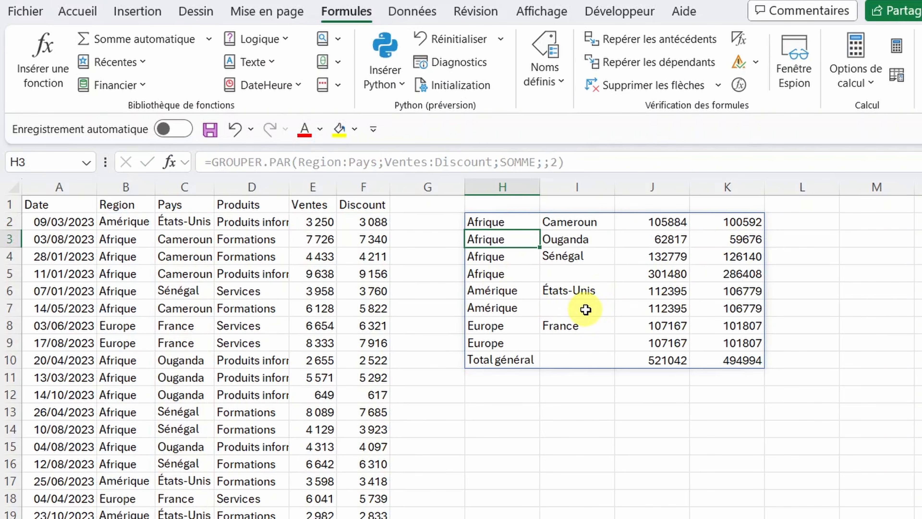
# Step: Add a sort order of -1 to the GROUPER.PAR formula in H2 to sort regions in descending order
pyautogui.click(508, 223)
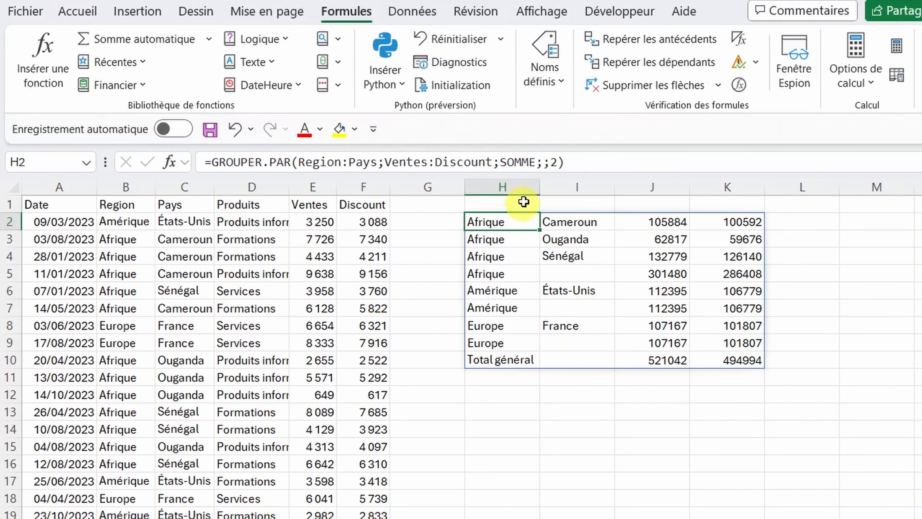
pyautogui.click(559, 161)
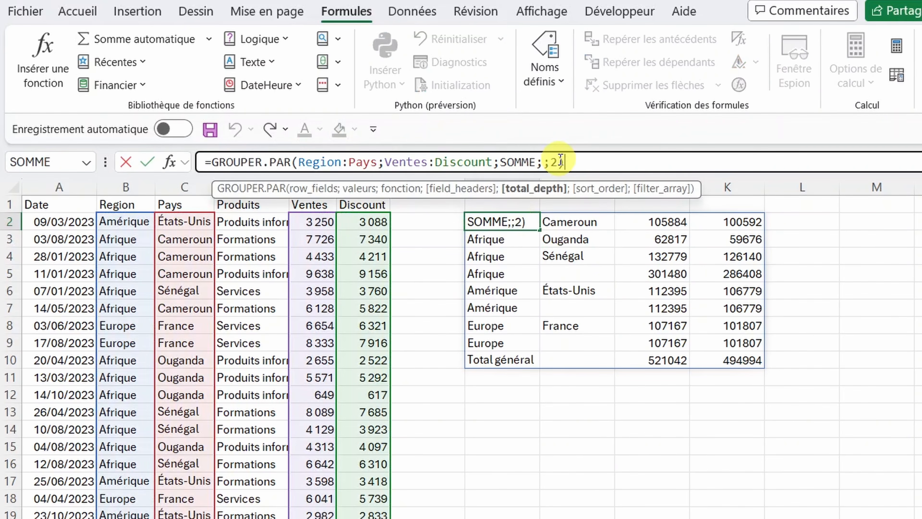
pyautogui.write(';')
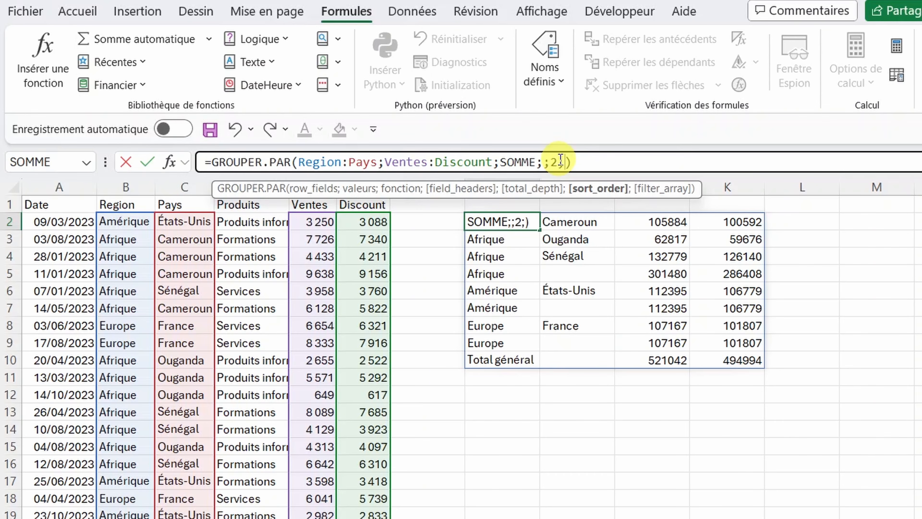
pyautogui.write('-1')
pyautogui.press('Return')
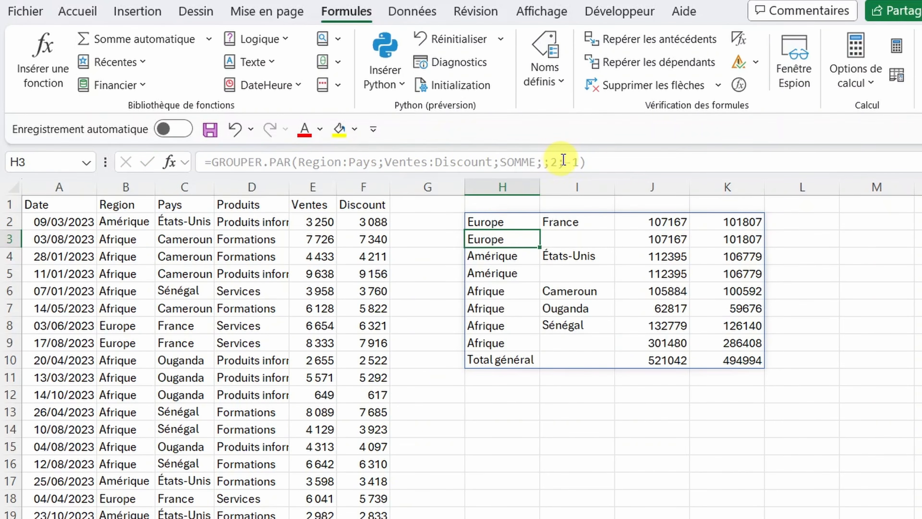
# Step: Add the filter condition Produits="services" as the last argument of the GROUPER.PAR formula in H2
pyautogui.click(485, 219)
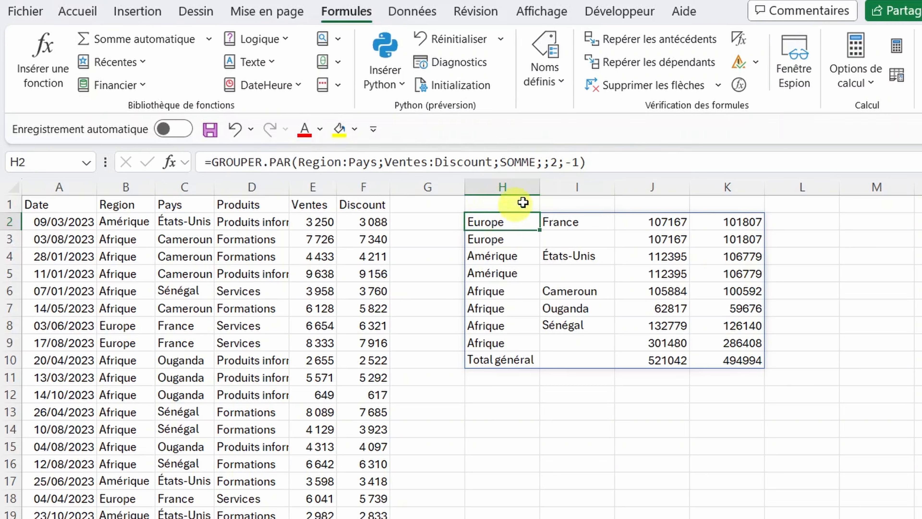
pyautogui.click(578, 162)
pyautogui.write(';')
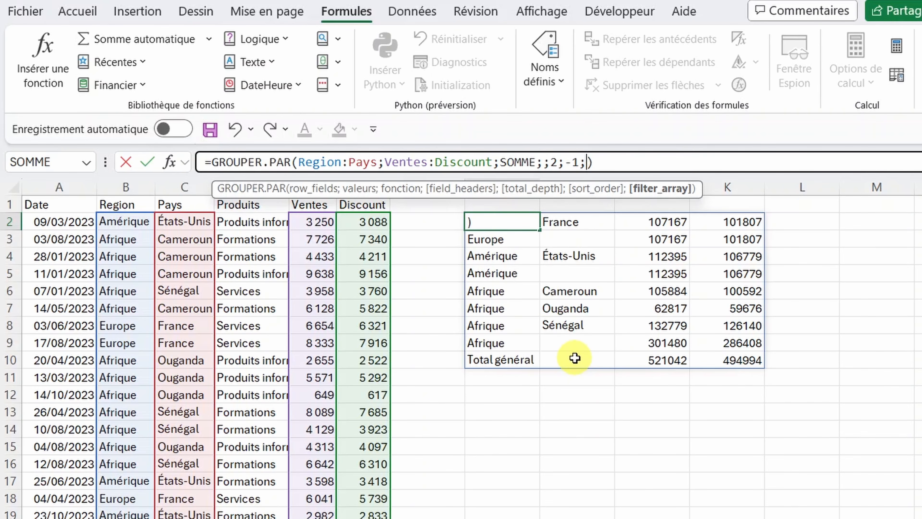
pyautogui.write('prod')
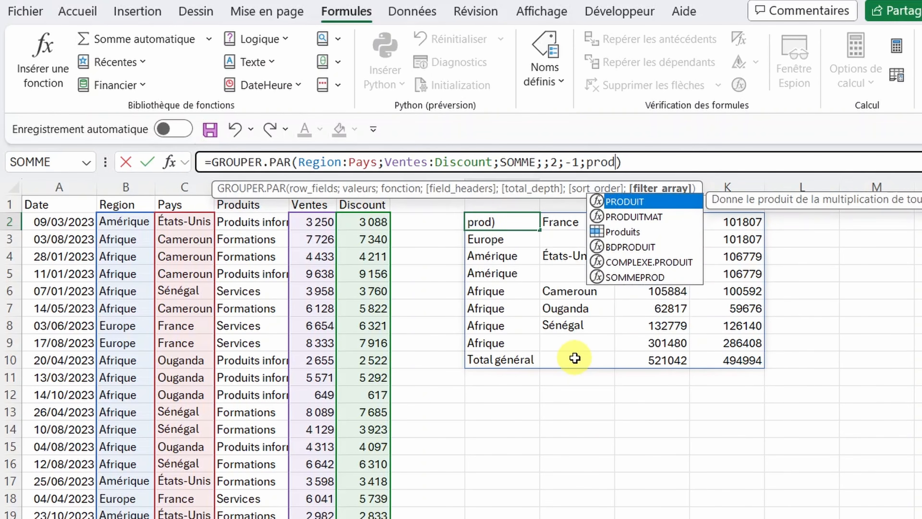
pyautogui.press('Down')
pyautogui.press('Down')
pyautogui.press('Tab')
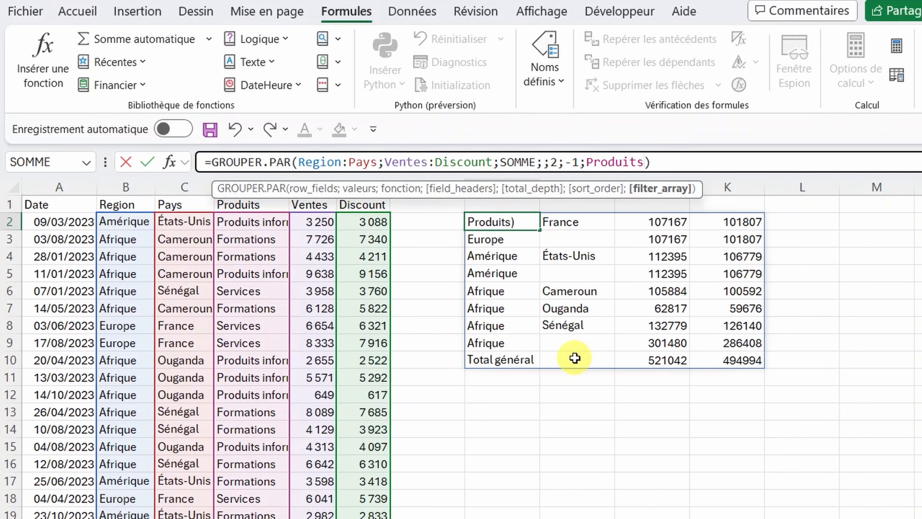
pyautogui.press('Right')
pyautogui.press('Left')
pyautogui.write('="services"')
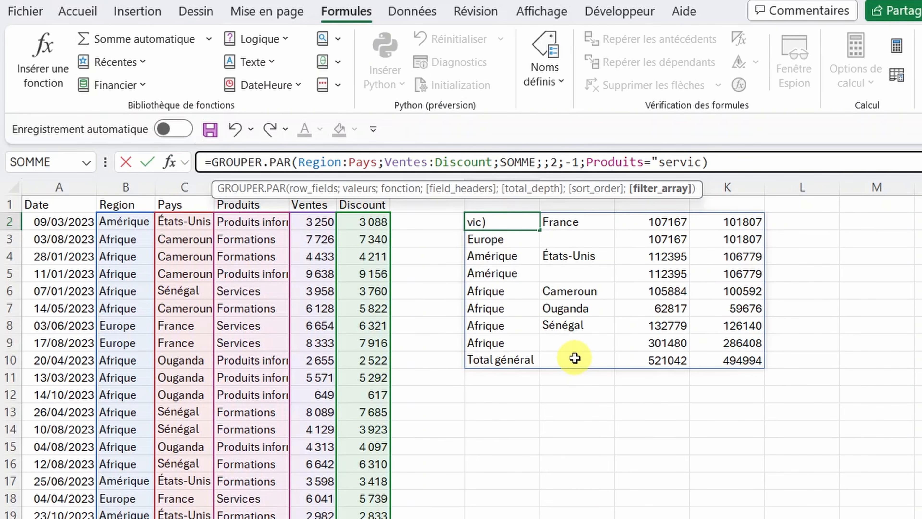
pyautogui.press('Right')
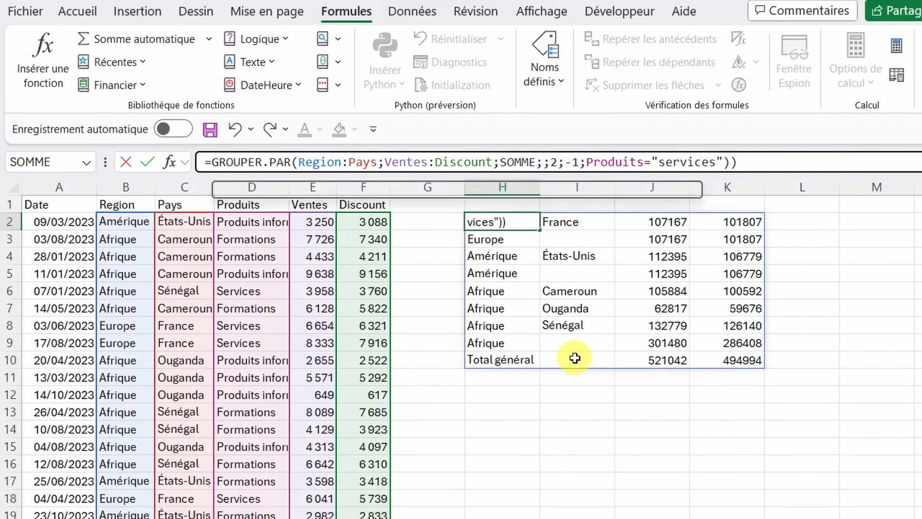
pyautogui.press('Return')
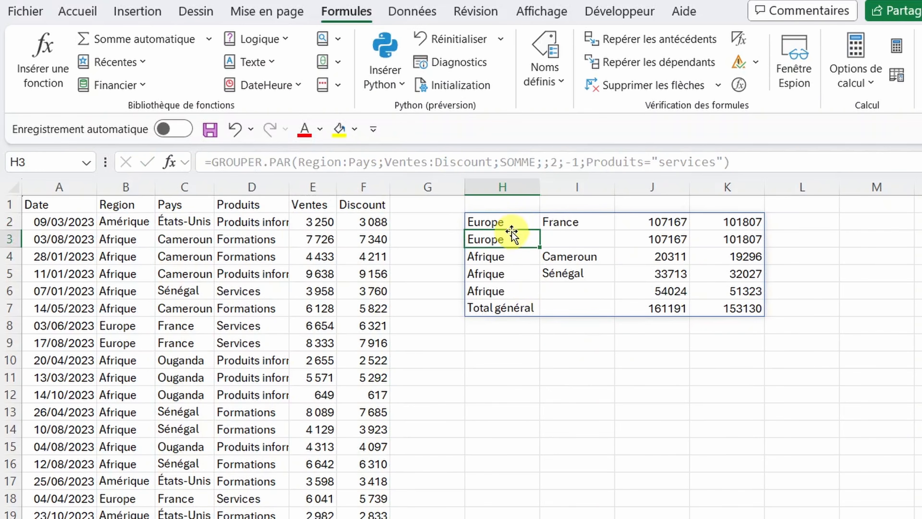
# Step: Replace the product filter in the H2 grouping formula with the condition Ventes>5000
pyautogui.click(510, 222)
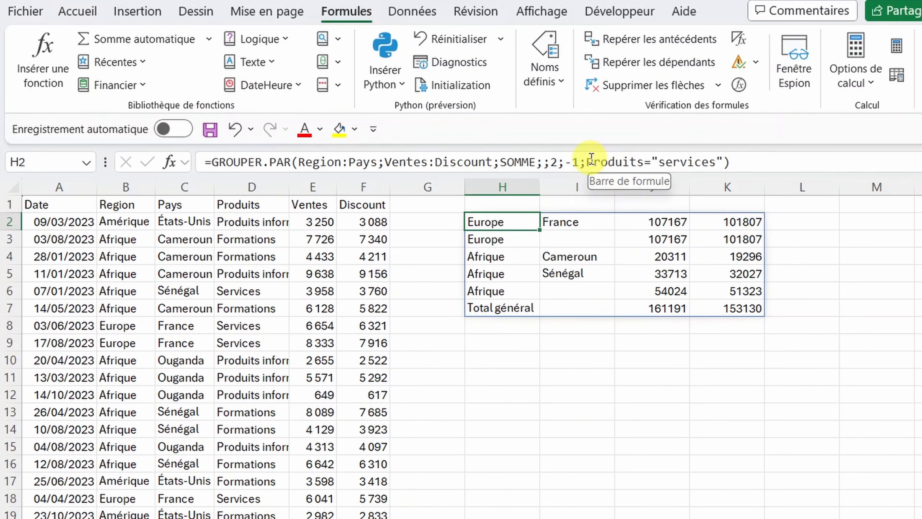
pyautogui.moveTo(586, 161); pyautogui.dragTo(721, 154)
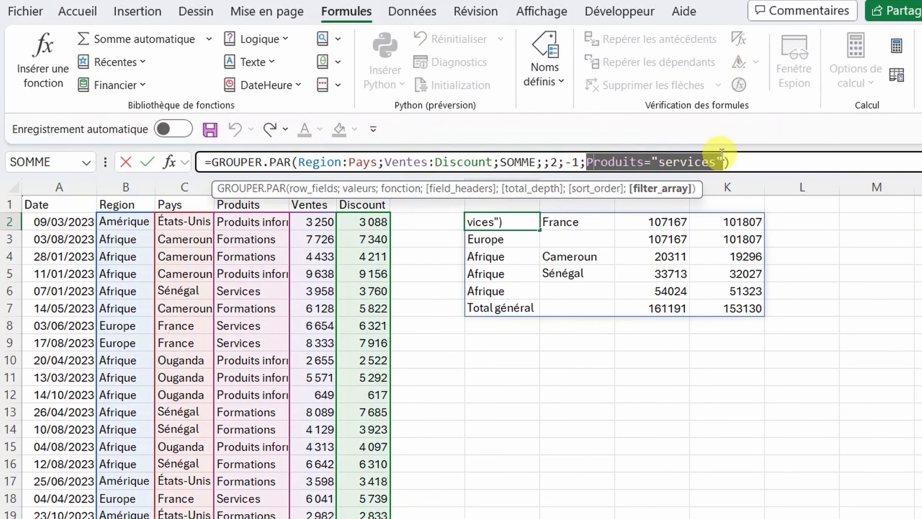
pyautogui.write('ventes')
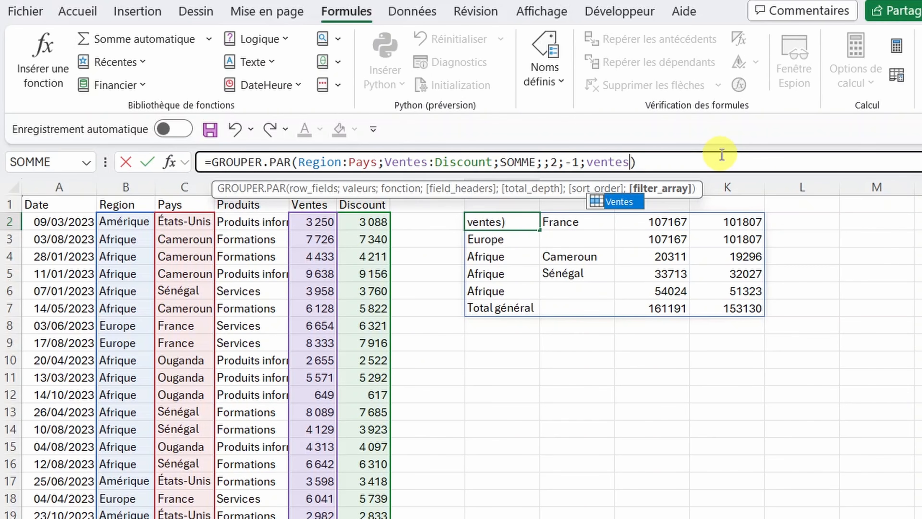
pyautogui.write('>5000')
pyautogui.press('Return')
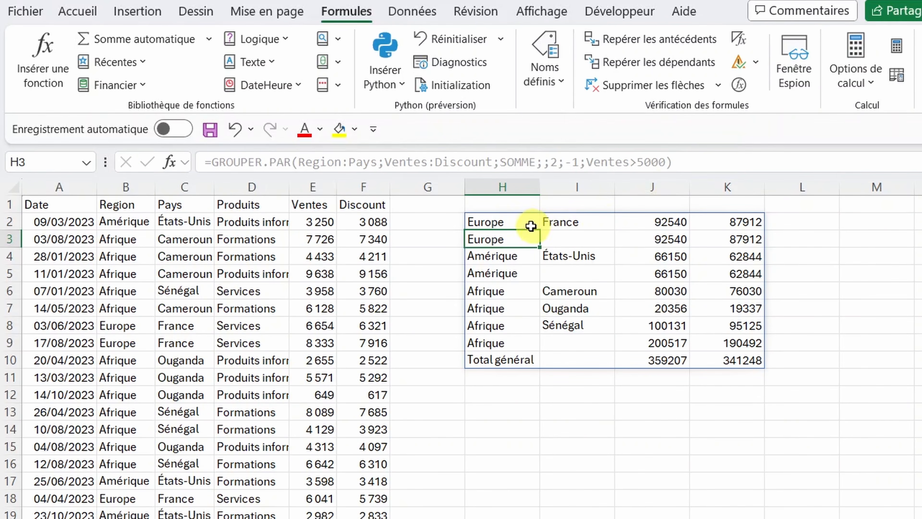
# Step: Undo the change of the H2 formula's filter to the sales condition
pyautogui.click(511, 223)
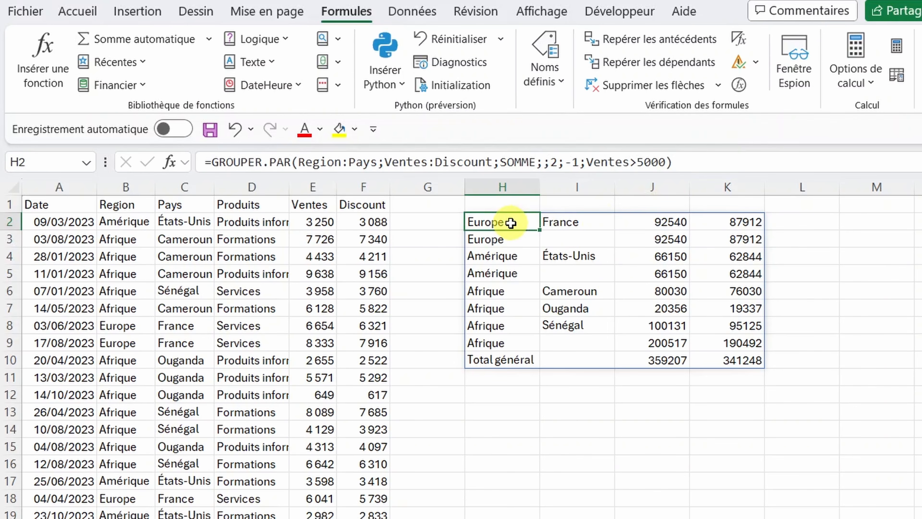
pyautogui.hotkey('ctrl', 'z')
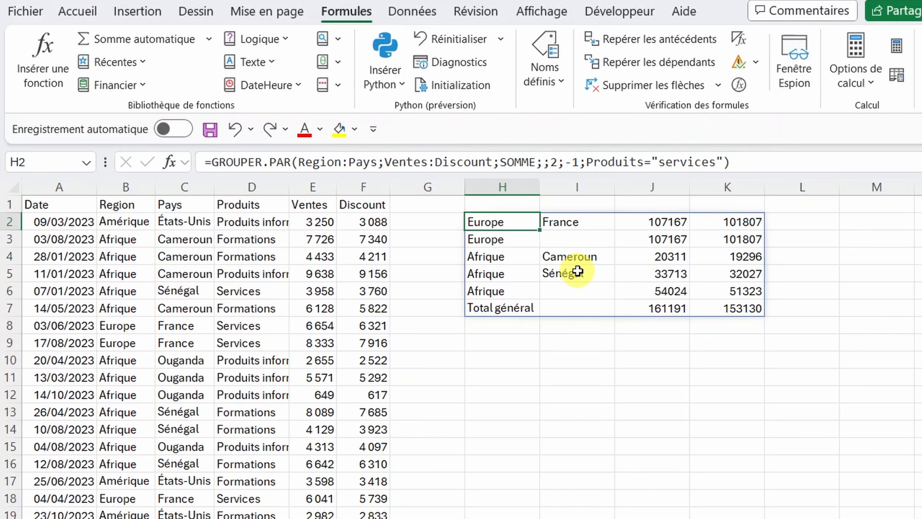
# Step: Enclose the Produits="services" condition of the H2 formula in parentheses and append a multiplication by a second parenthesised condition
pyautogui.click(587, 163)
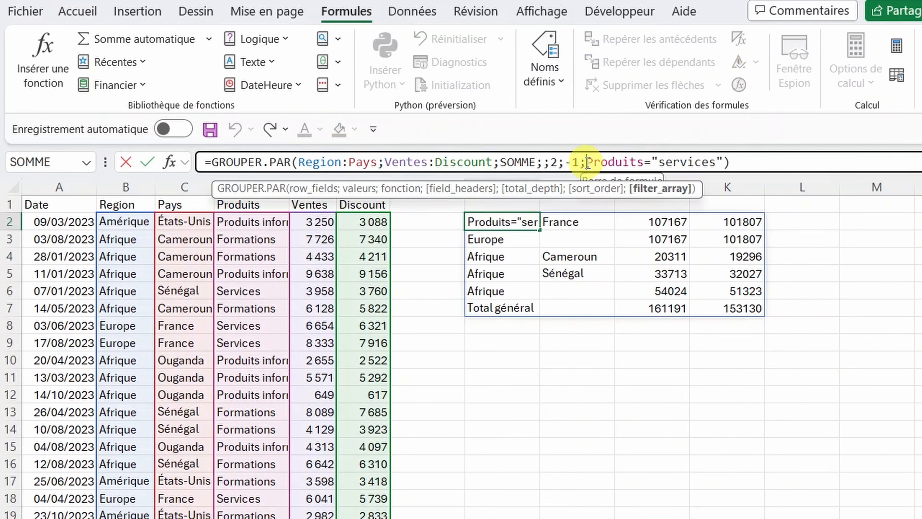
pyautogui.write('(')
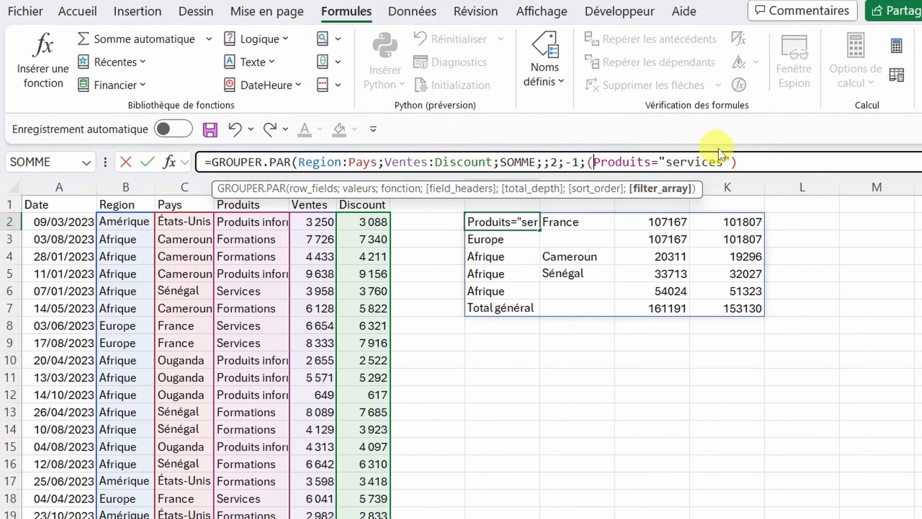
pyautogui.click(730, 159)
pyautogui.write(')(')
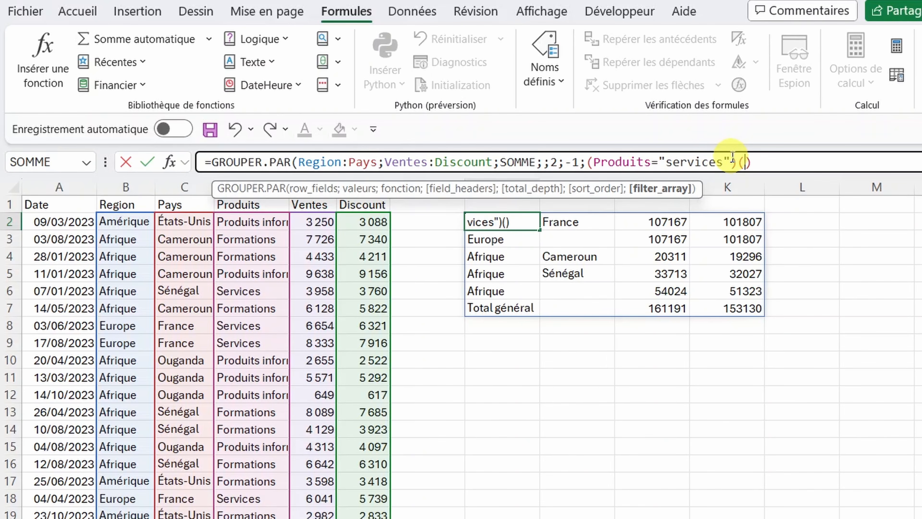
pyautogui.write(')*')
pyautogui.press('Right')
# Step: Fill in the second filter condition of the H2 formula as Pays="France" and validate the formula
pyautogui.write('pasy')
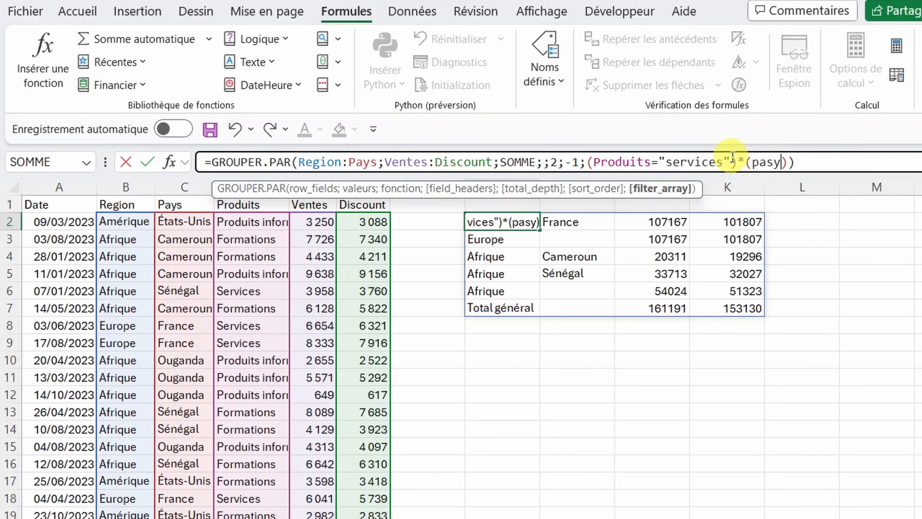
pyautogui.press('BackSpace')
pyautogui.press('BackSpace')
pyautogui.write('ys=F')
pyautogui.write('rance')
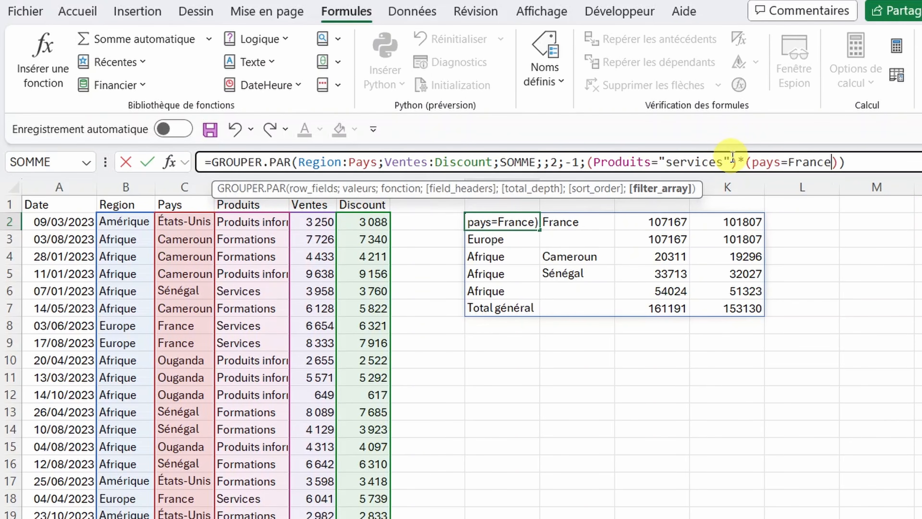
pyautogui.write('"')
pyautogui.click(789, 161)
pyautogui.write('"')
pyautogui.press('Return')
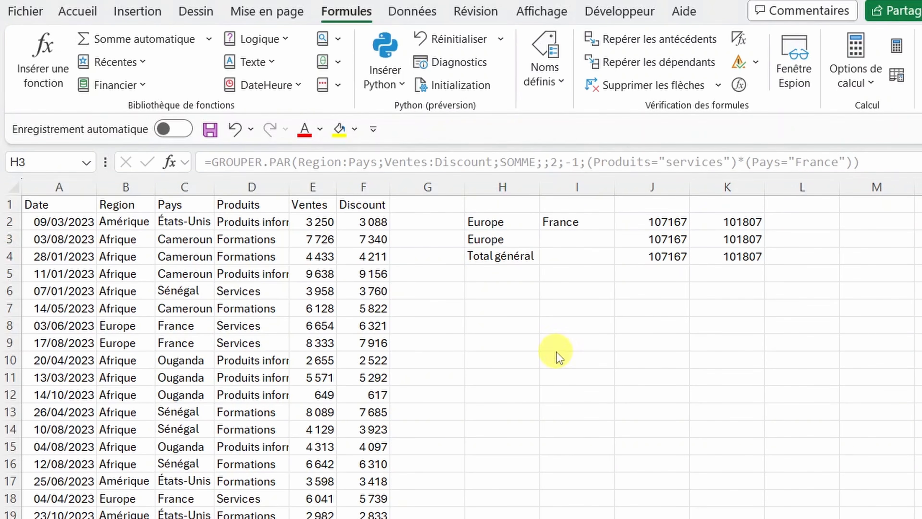
# Step: Start a CROISER.AVEC formula in cell H6 with Region as row fields and Produits as column fields
pyautogui.click(503, 293)
pyautogui.click(504, 292)
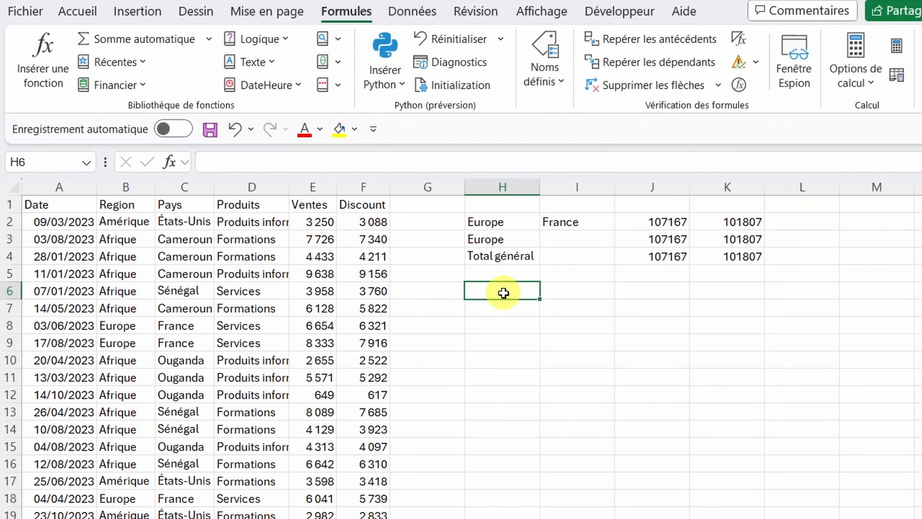
pyautogui.write('=crois')
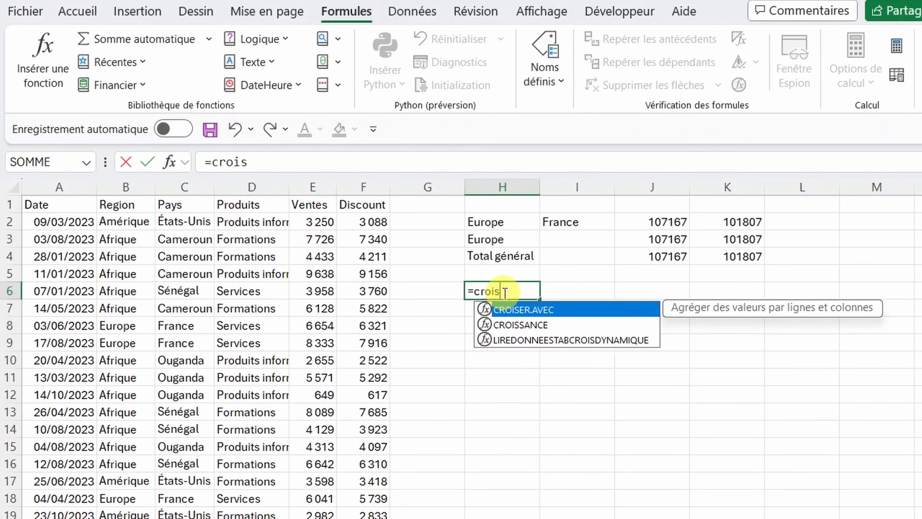
pyautogui.press('Tab')
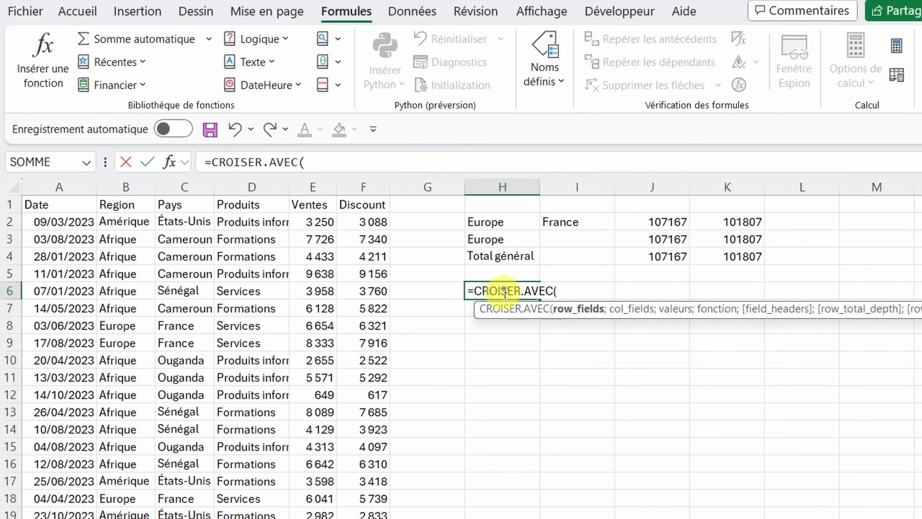
pyautogui.write('re')
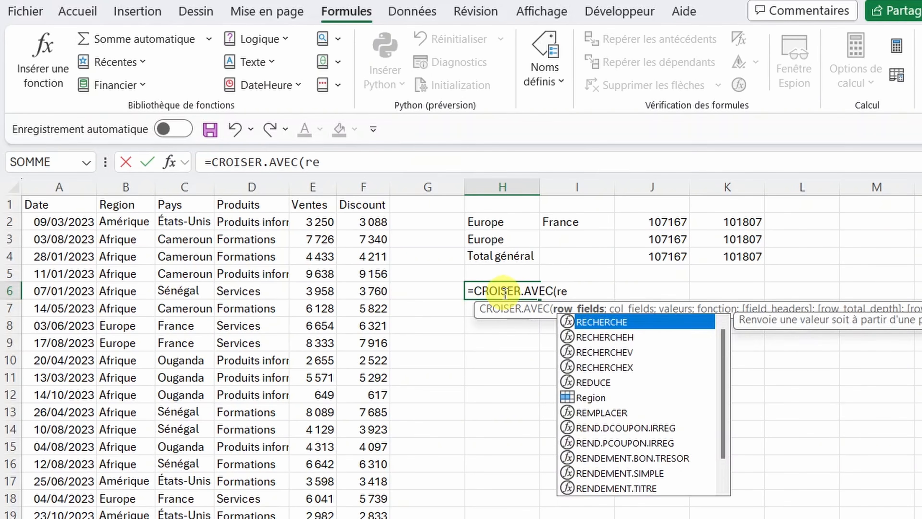
pyautogui.write('g')
pyautogui.press('Tab')
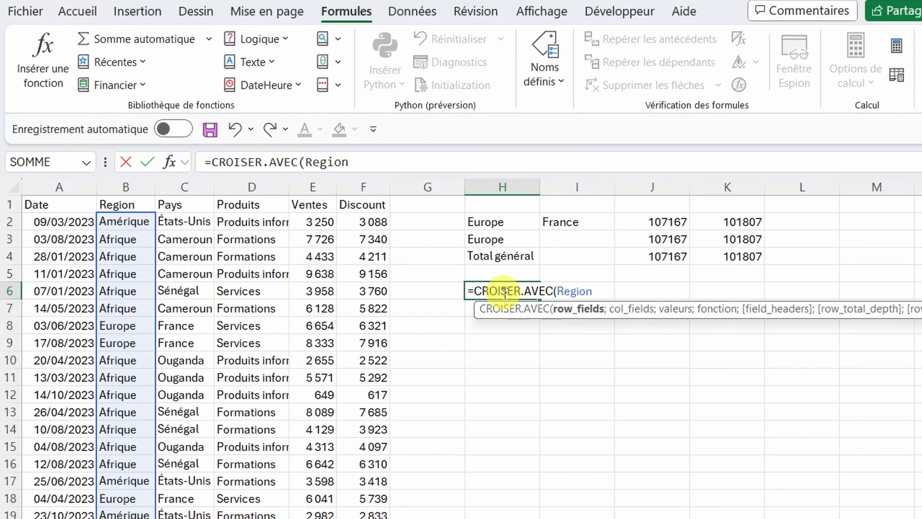
pyautogui.write(';')
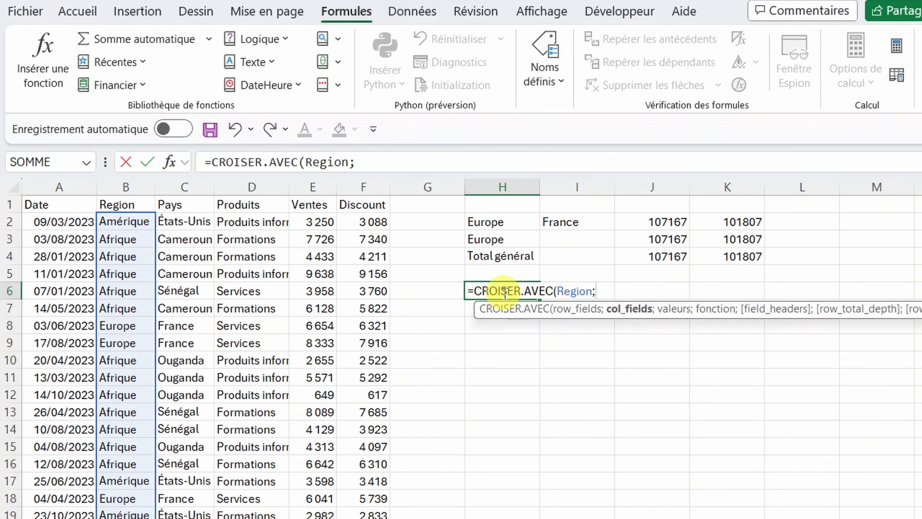
pyautogui.write('pro')
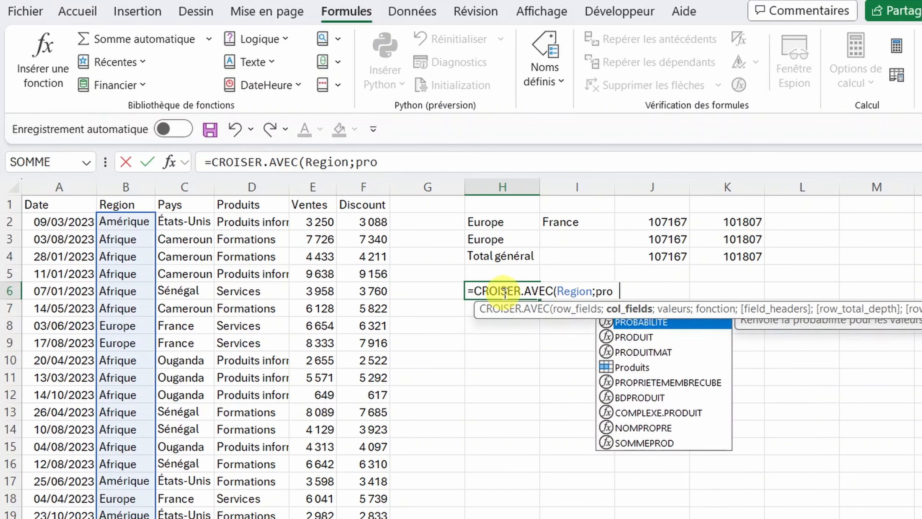
pyautogui.write('duits;')
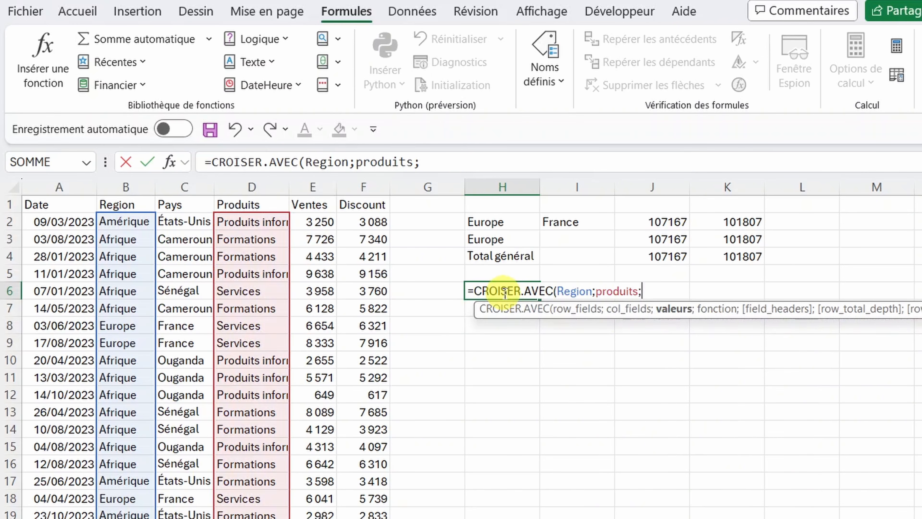
# Step: Complete the H6 cross-tabulation formula with Ventes as values and SOMME as the function, and validate it
pyautogui.write('vent')
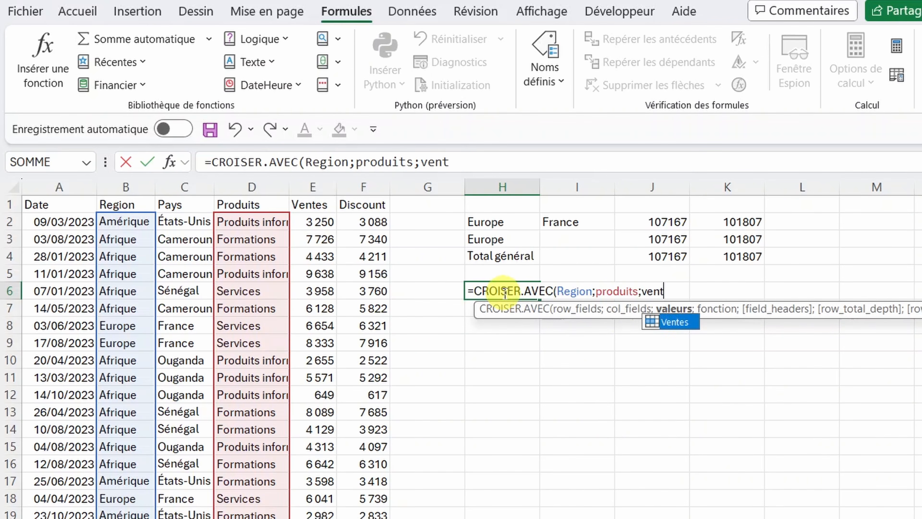
pyautogui.press('Tab')
pyautogui.write(';')
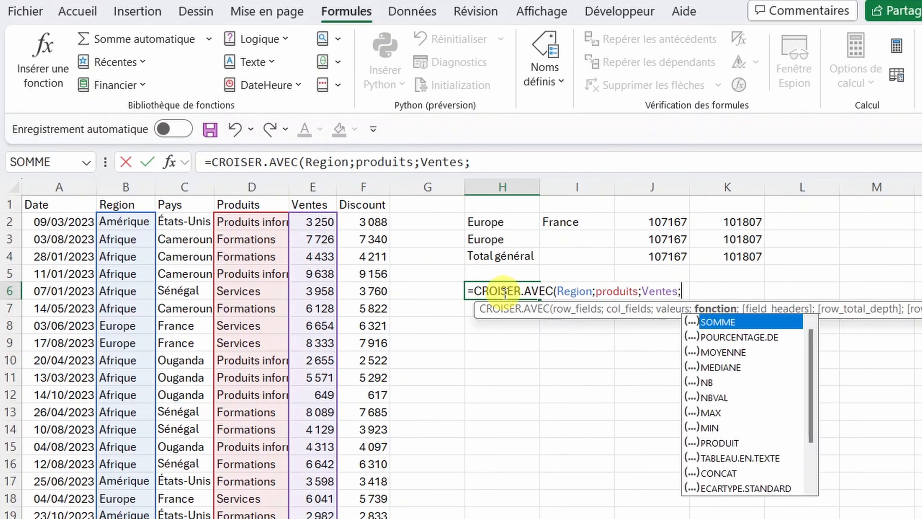
pyautogui.write('som')
pyautogui.press('Tab')
pyautogui.write(')')
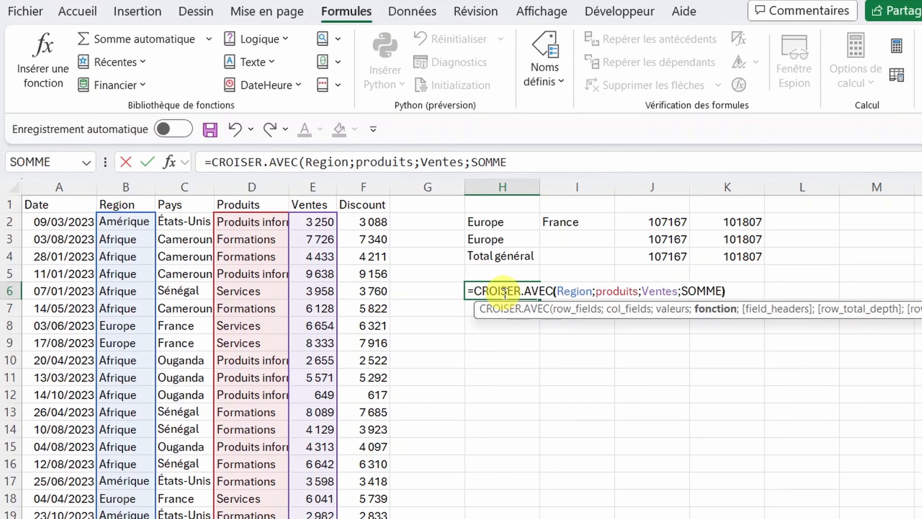
pyautogui.press('Return')
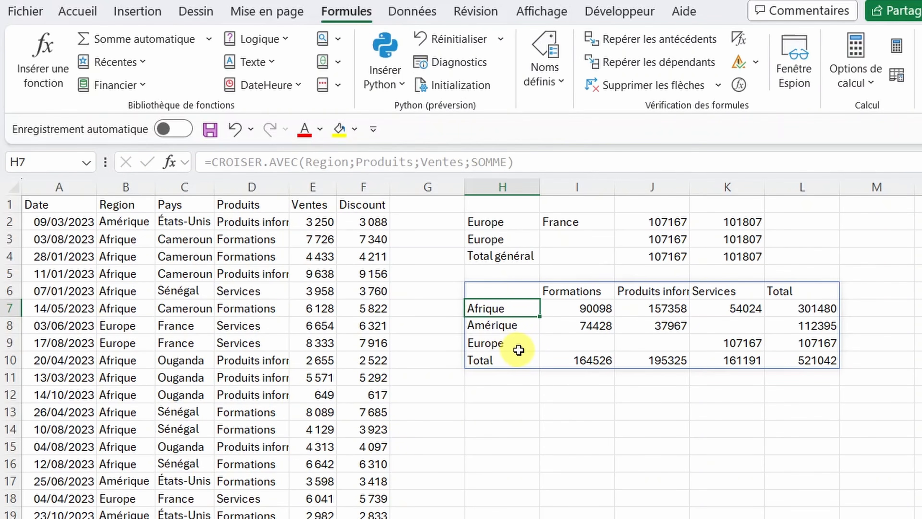
# Step: Replace the column field Produits in the H6 CROISER.AVEC formula with date
pyautogui.click(592, 285)
pyautogui.click(510, 289)
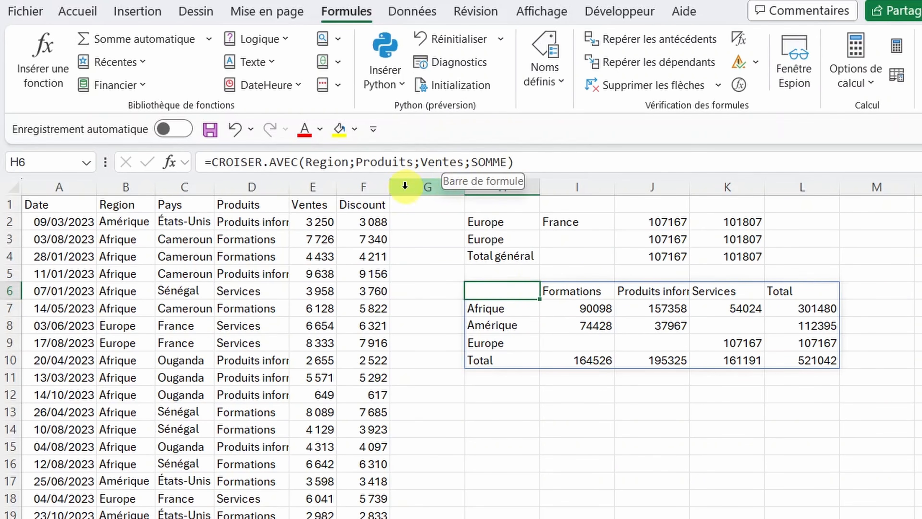
pyautogui.click(377, 162)
pyautogui.doubleClick(378, 161)
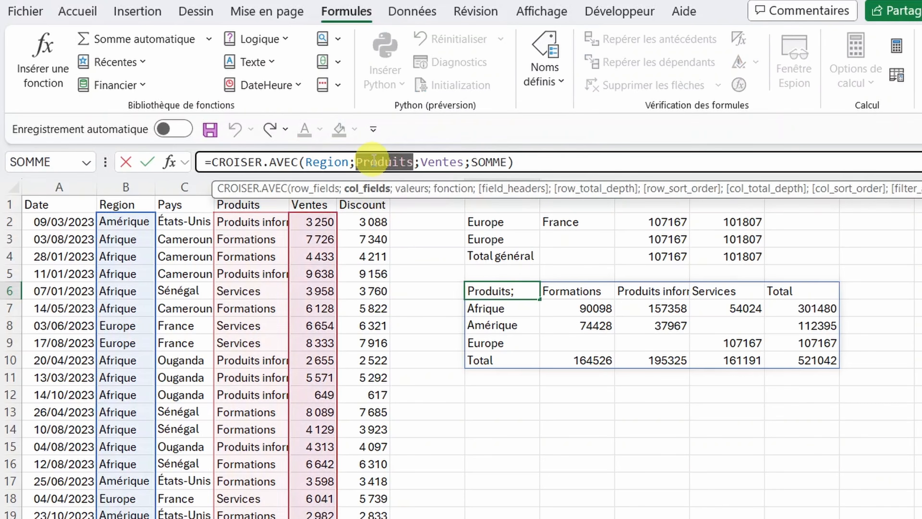
pyautogui.write('date')
# Step: Wrap the date column field of the H6 formula in TEXTE with the format "AAAA" and validate the formula
pyautogui.click(357, 160)
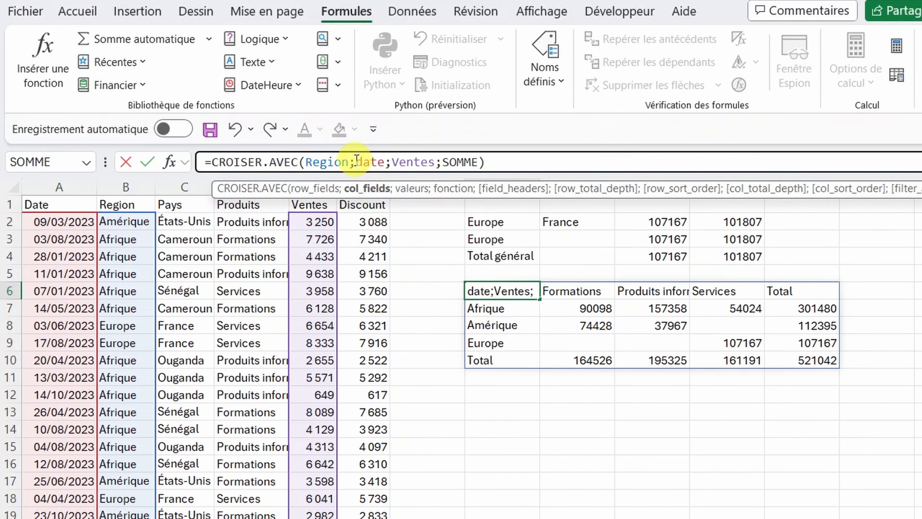
pyautogui.write('te')
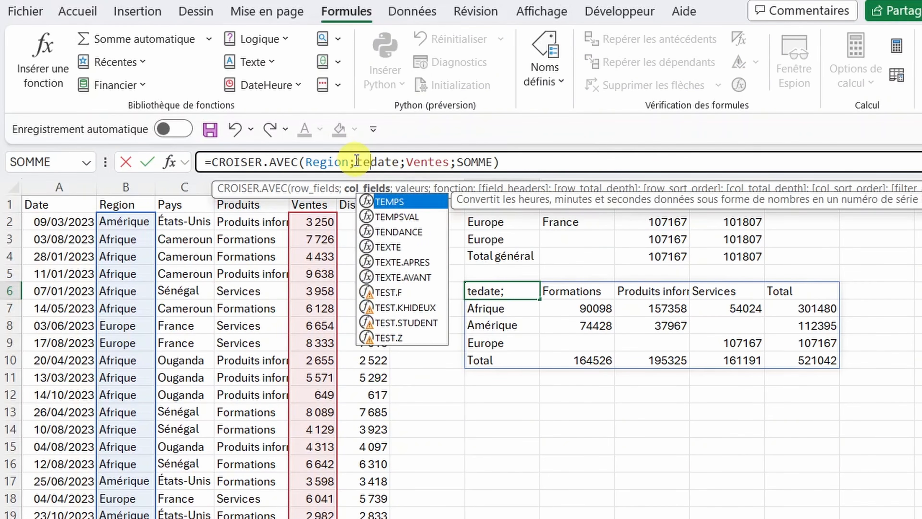
pyautogui.write('xt')
pyautogui.press('Tab')
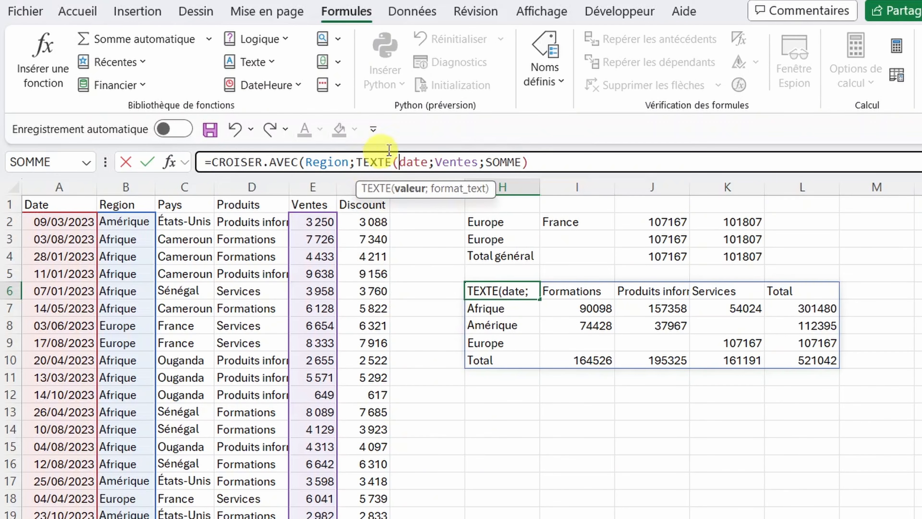
pyautogui.write(';"')
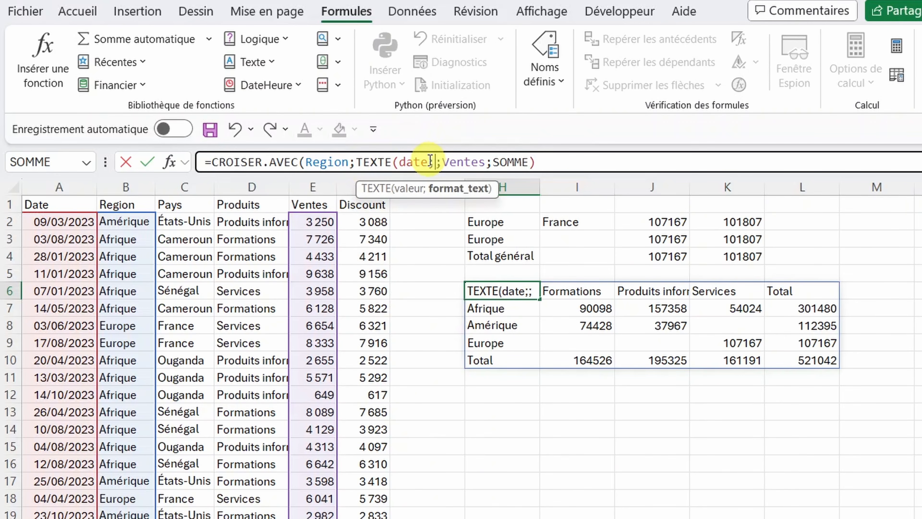
pyautogui.write('AAAA')
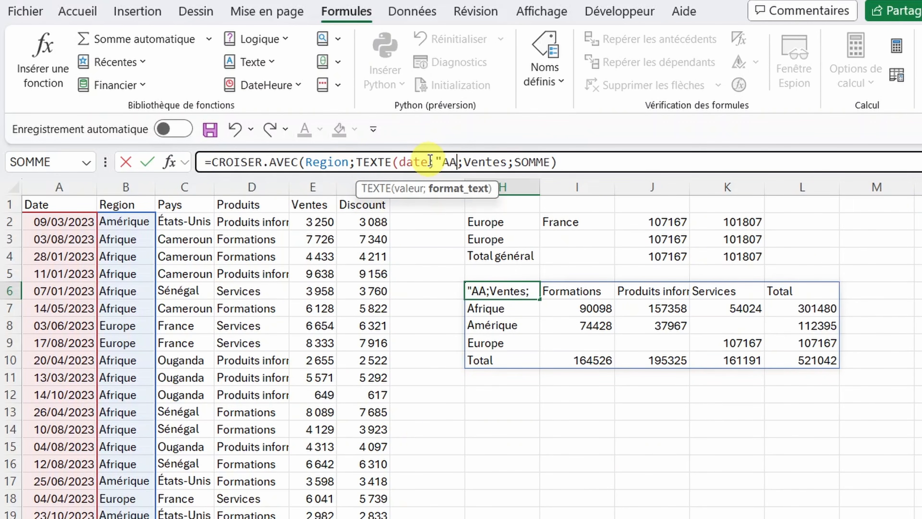
pyautogui.write('")')
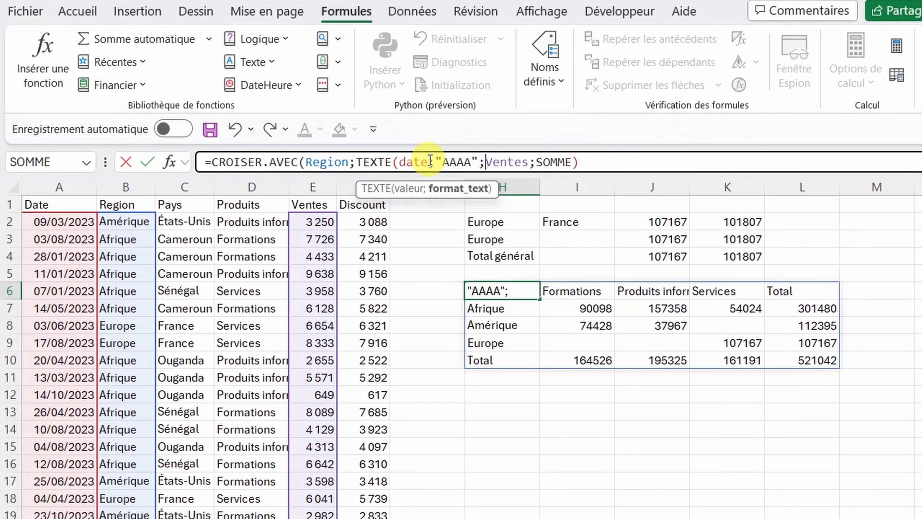
pyautogui.press('Return')
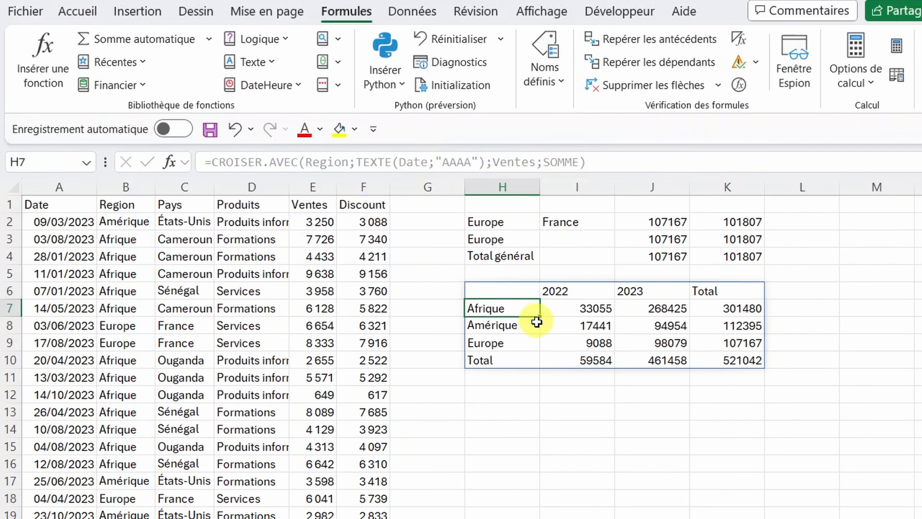
# Step: Change the TEXTE date format in the H6 formula to "MMMM" to cross-tabulate sales by full month name
pyautogui.click(509, 290)
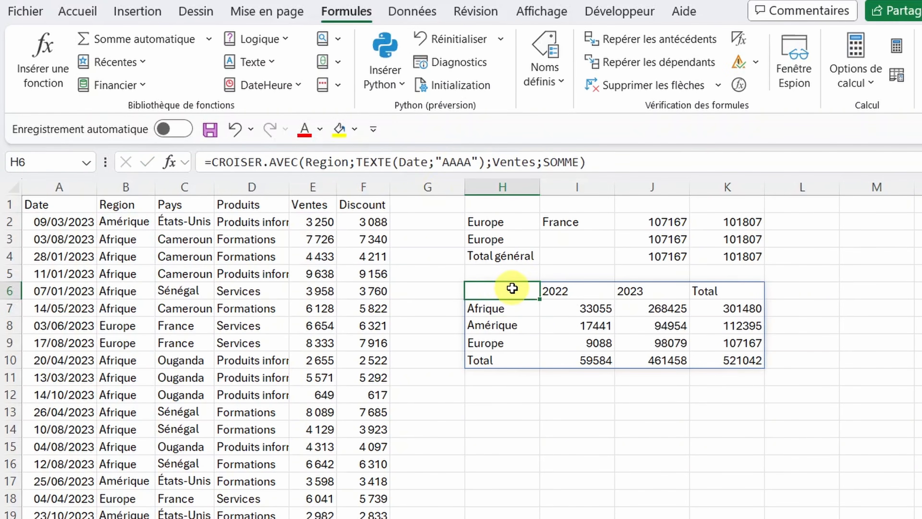
pyautogui.doubleClick(463, 161)
pyautogui.click(465, 162)
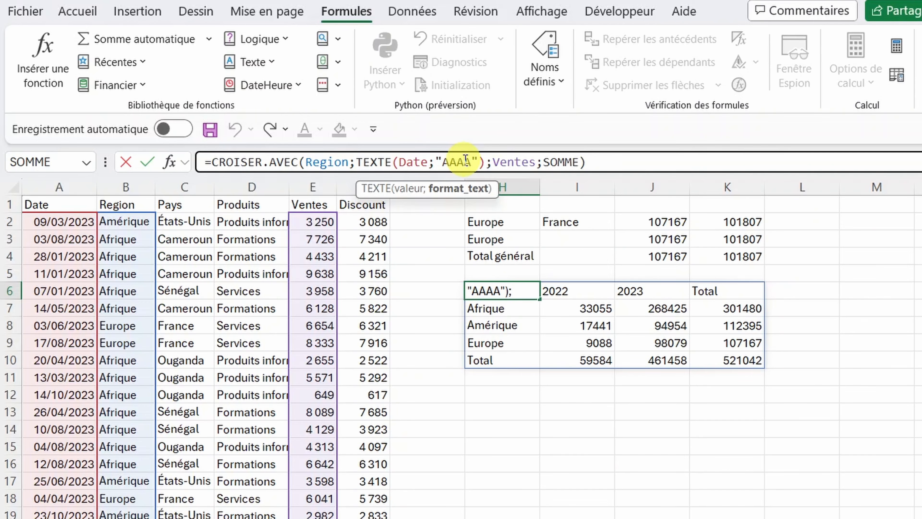
pyautogui.press('BackSpace')
pyautogui.press('BackSpace')
pyautogui.press('BackSpace')
pyautogui.press('Delete')
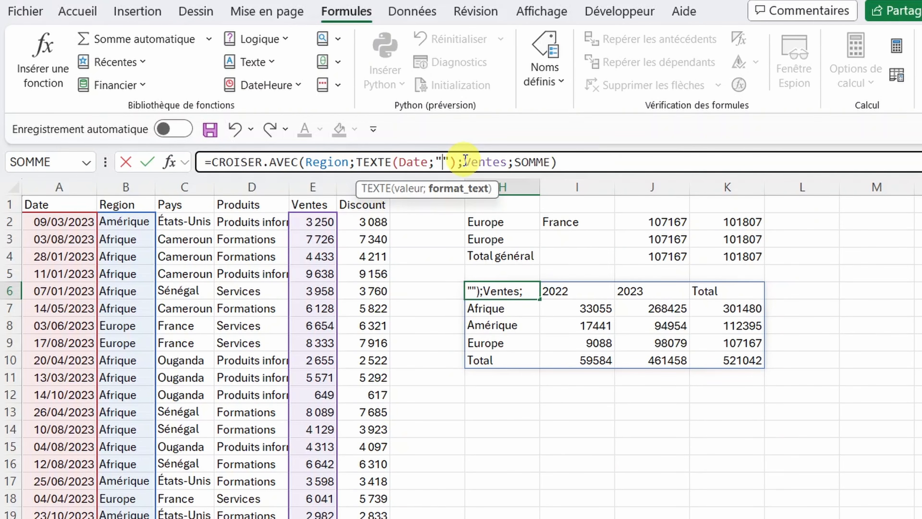
pyautogui.write('MMM')
pyautogui.write('M')
pyautogui.press('Return')
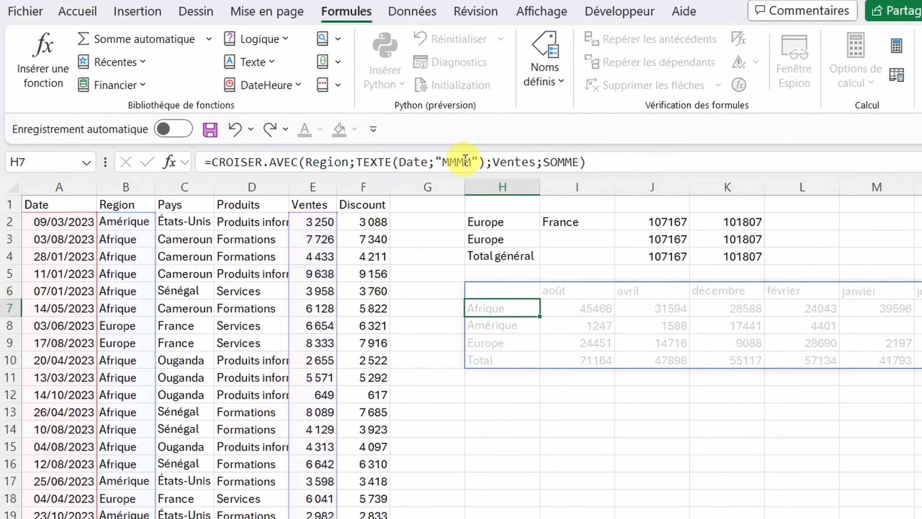
# Step: Shorten the TEXTE date format in the H6 formula to "MMM" for abbreviated month names
pyautogui.click(503, 285)
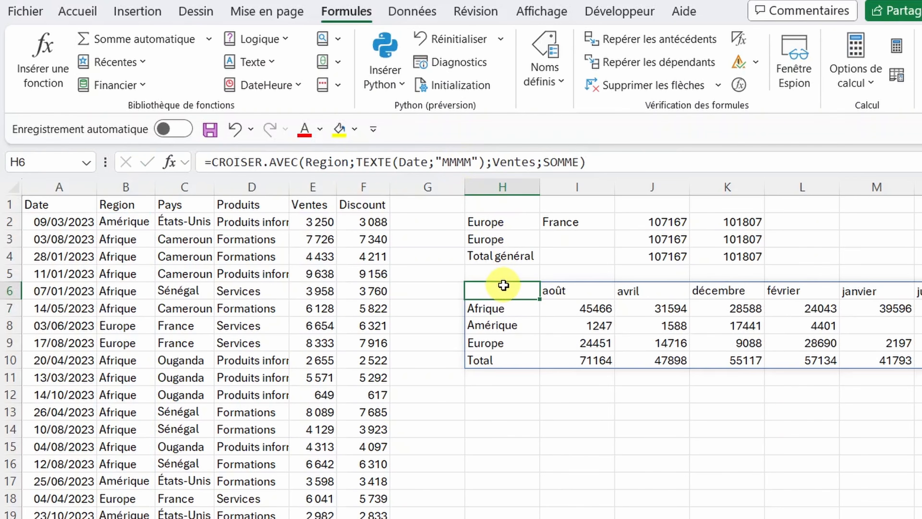
pyautogui.click(463, 160)
pyautogui.press('BackSpace')
pyautogui.press('Return')
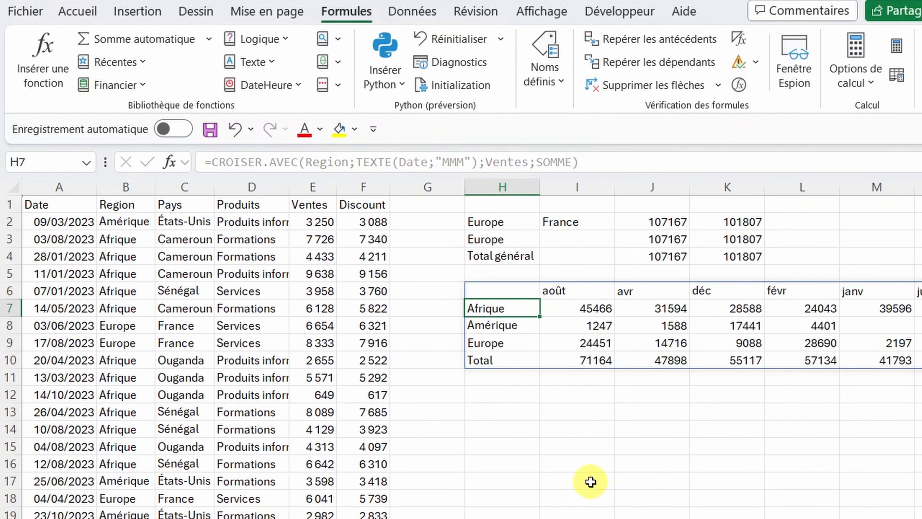
# Step: Start a GROUPER.PAR formula in cell H12, below the cross-tabulation, with pays as the row field
pyautogui.hscroll(3, 590, 482)
pyautogui.hscroll(-2, 590, 482)
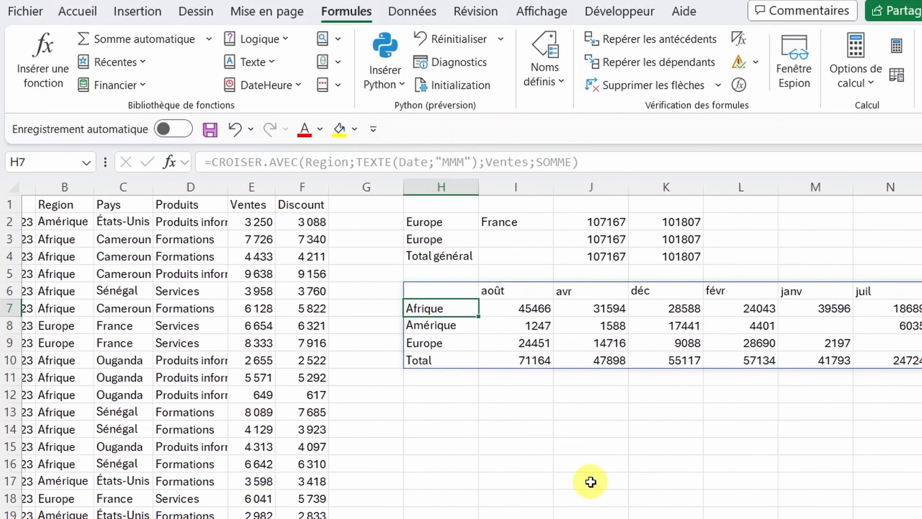
pyautogui.hscroll(-1, 590, 481)
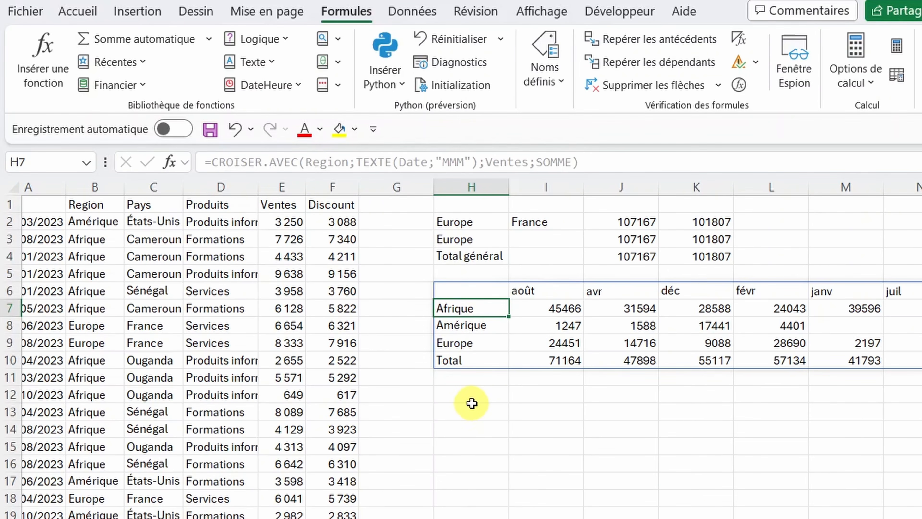
pyautogui.click(472, 411)
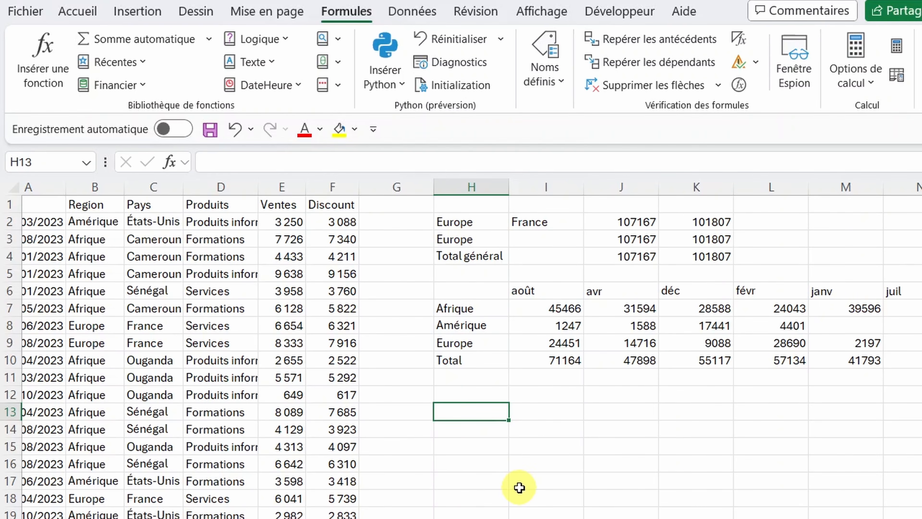
pyautogui.press('Up')
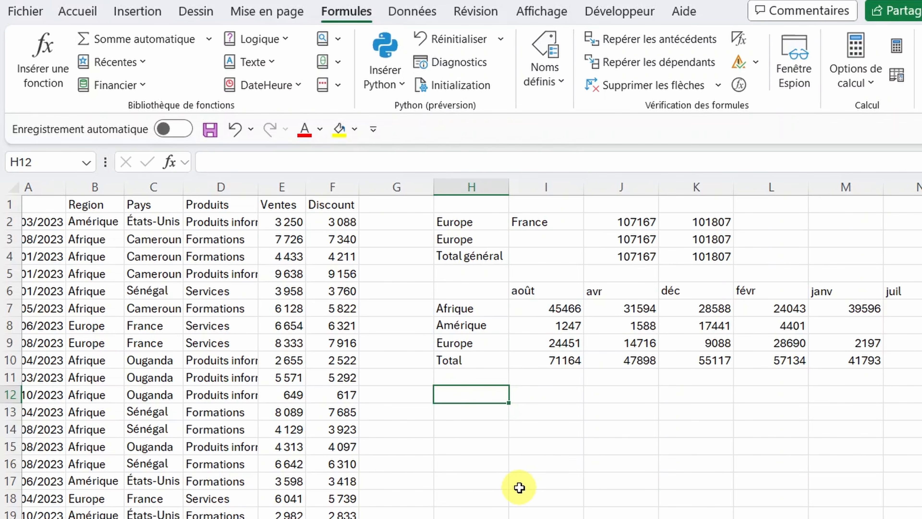
pyautogui.write('=grou')
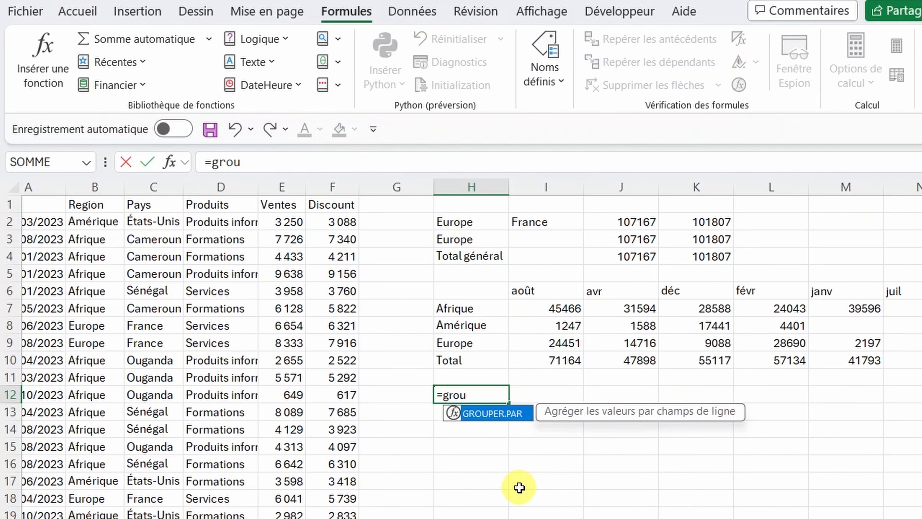
pyautogui.press('Tab')
pyautogui.write('pays')
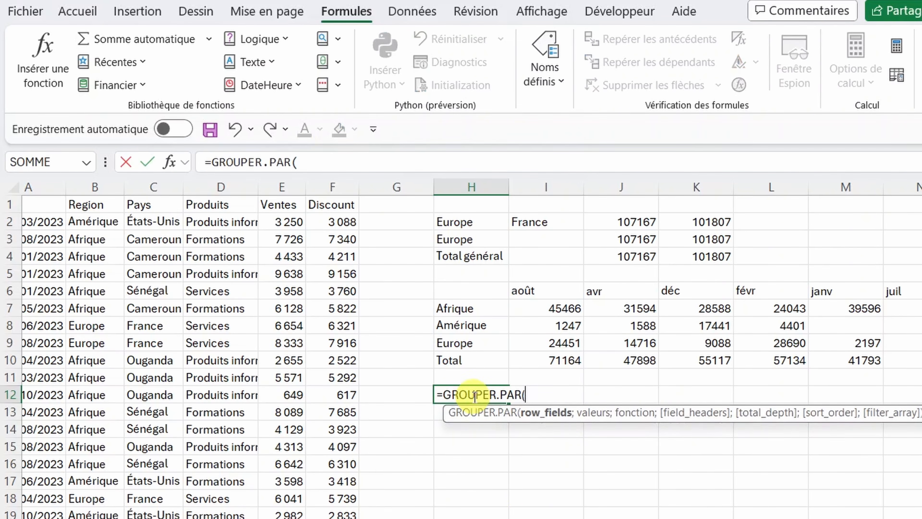
# Step: Complete the H12 formula with Ventes as the values and POURCENTAGE.DE as the function, and validate it
pyautogui.write(';ven')
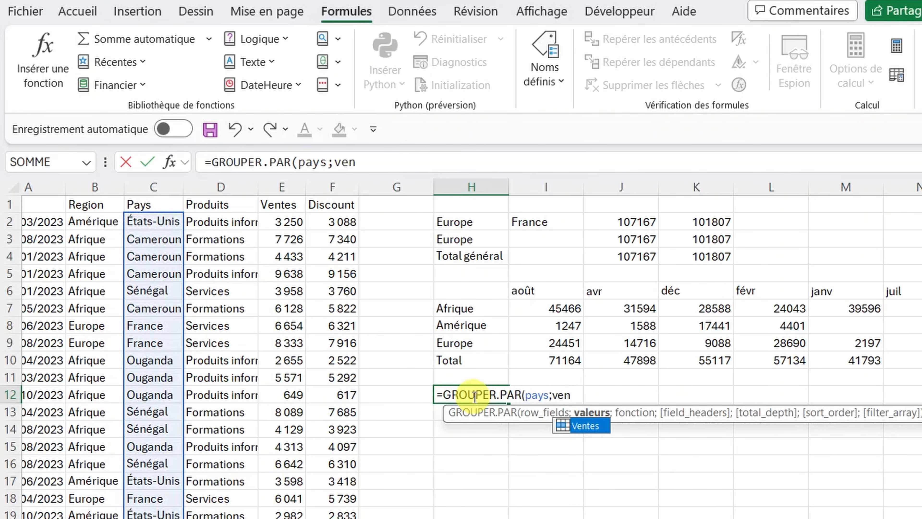
pyautogui.press('Tab')
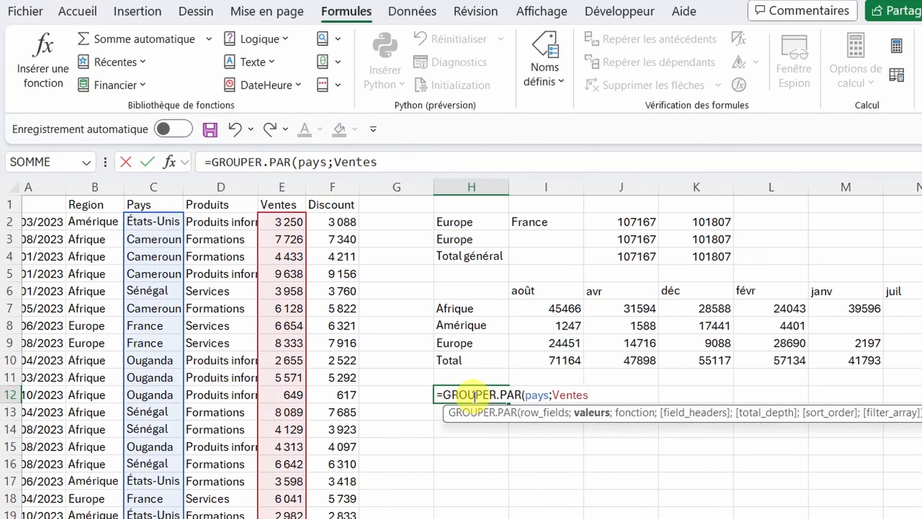
pyautogui.write(';')
pyautogui.press('Down')
pyautogui.press('Tab')
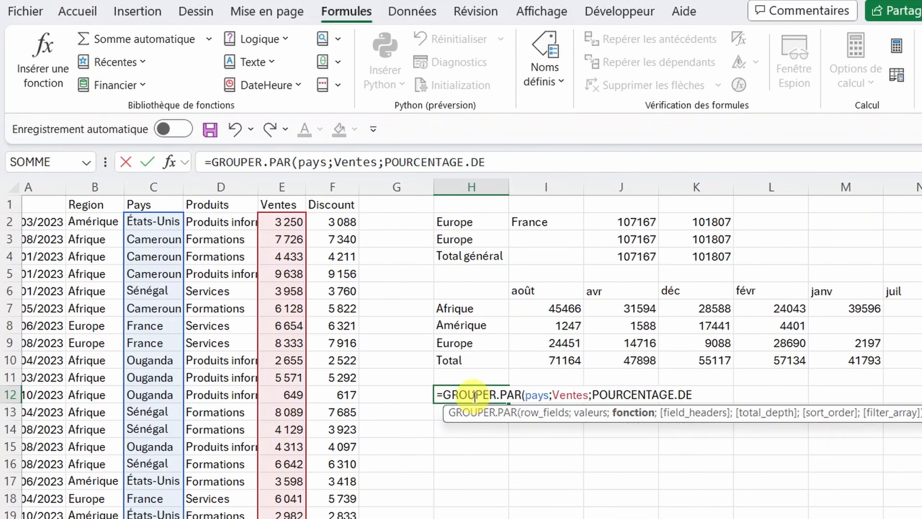
pyautogui.write(')')
pyautogui.press('Return')
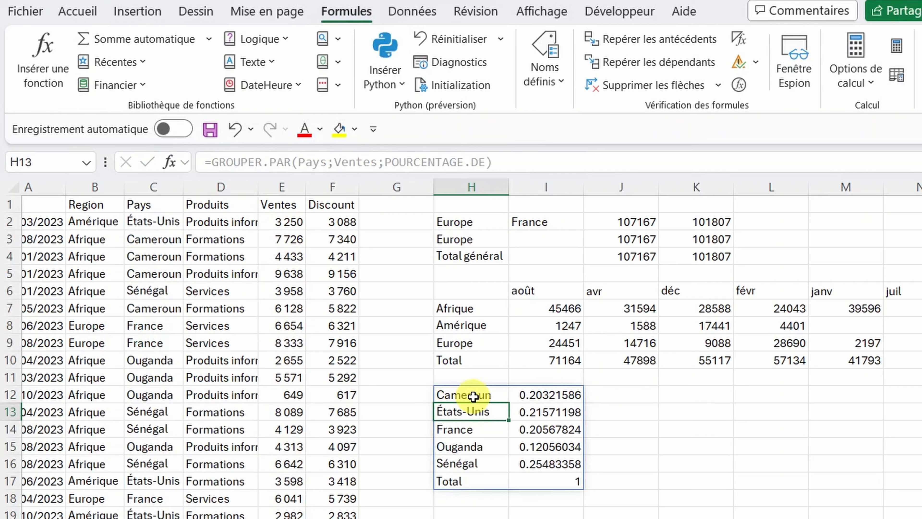
# Step: Format the country shares in I12:I17 as percentages without decimals
pyautogui.click(546, 399)
pyautogui.moveTo(546, 400); pyautogui.dragTo(541, 478)
pyautogui.hotkey('ctrl', 'shift', '%')
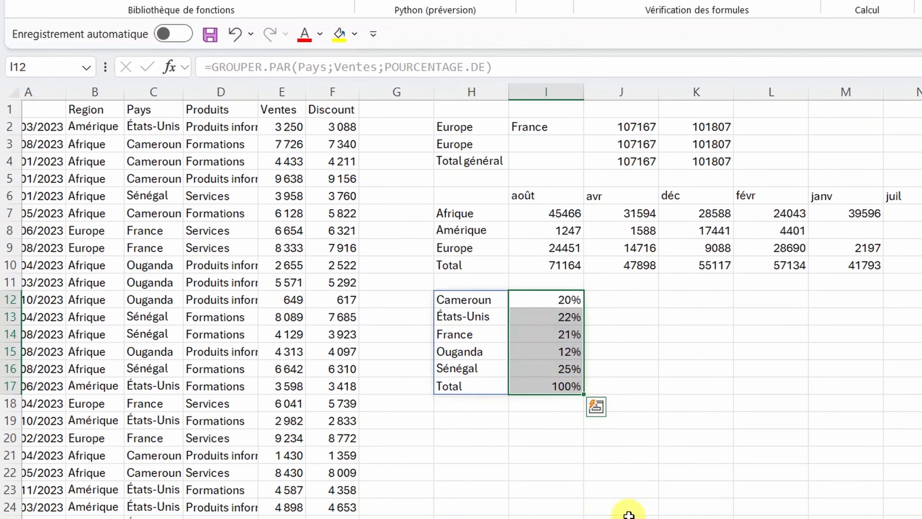
# Step: Start a GROUPER.PAR formula in cell H19 with Pays as the row field and produits as the values
pyautogui.click(482, 421)
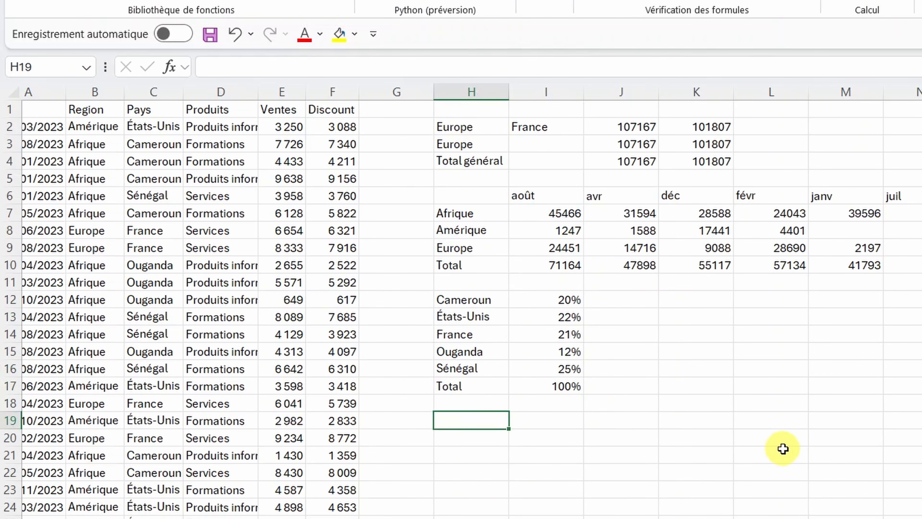
pyautogui.scroll(-3, 783, 448)
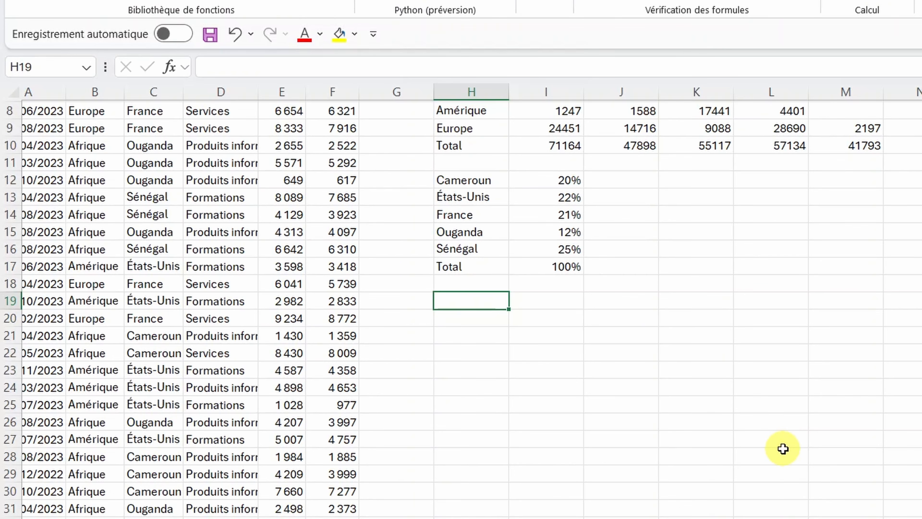
pyautogui.write('=grou')
pyautogui.press('Tab')
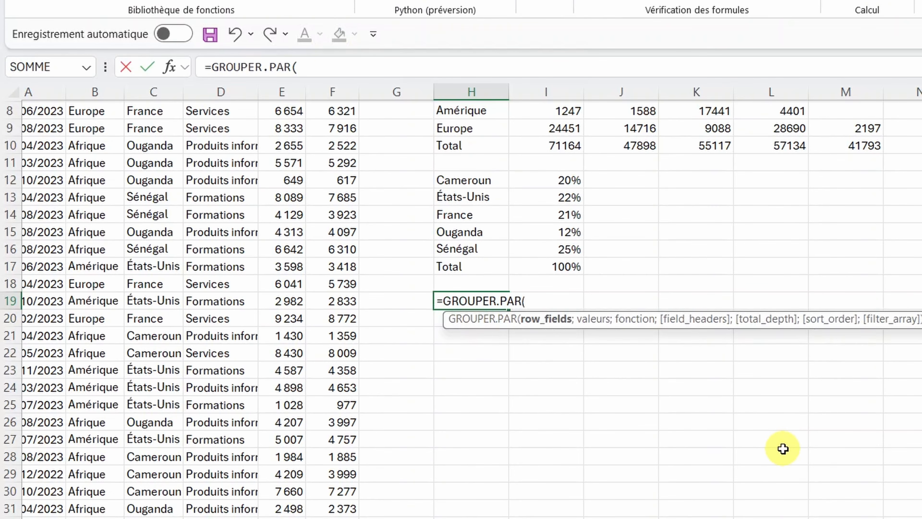
pyautogui.write('pays')
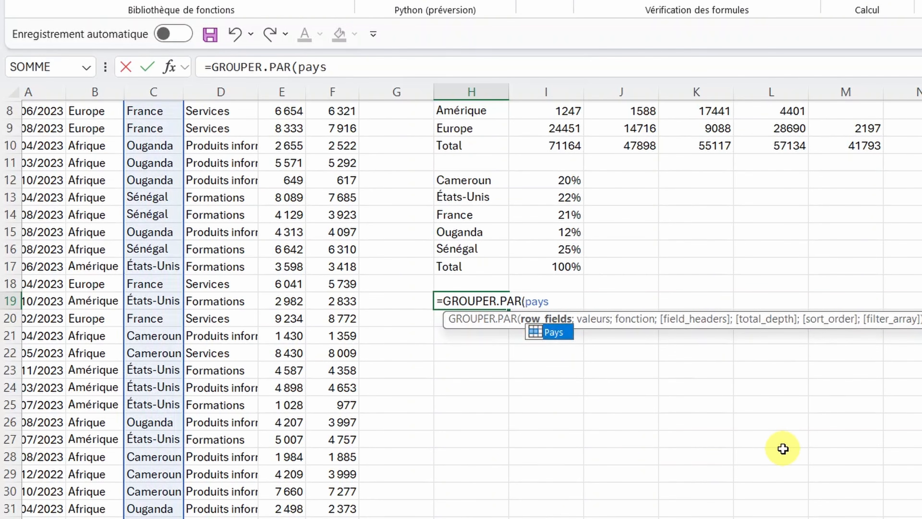
pyautogui.press('Tab')
pyautogui.write(';')
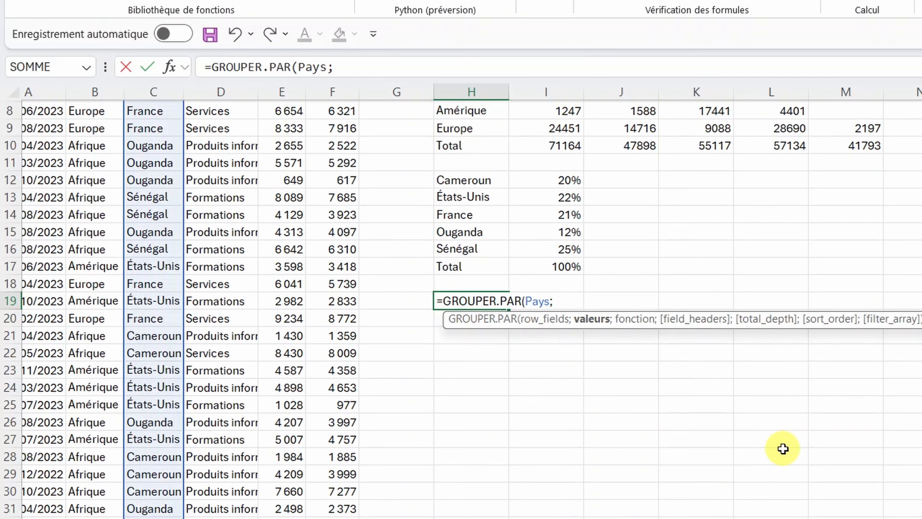
pyautogui.write('produit')
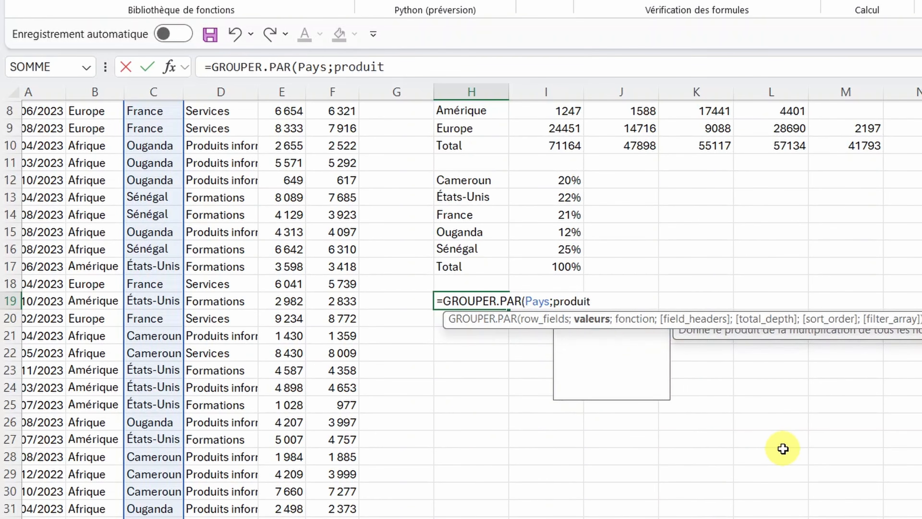
pyautogui.write('s;')
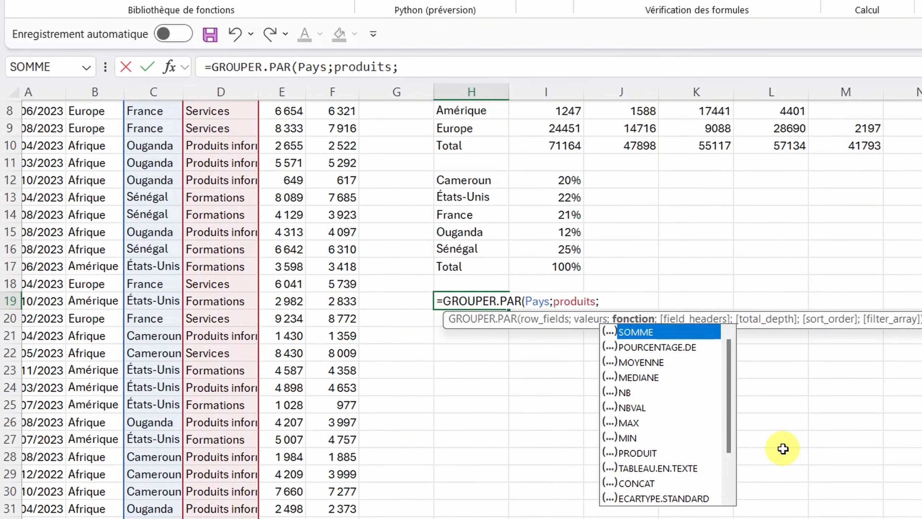
# Step: Choose TABLEAU.EN.TEXTE as the function of the H19 formula and validate it to list products per country
pyautogui.press('Down')
pyautogui.press('Down')
pyautogui.press('Down')
pyautogui.press('Down')
pyautogui.press('Down')
pyautogui.press('Down')
pyautogui.press('Down')
pyautogui.press('Down')
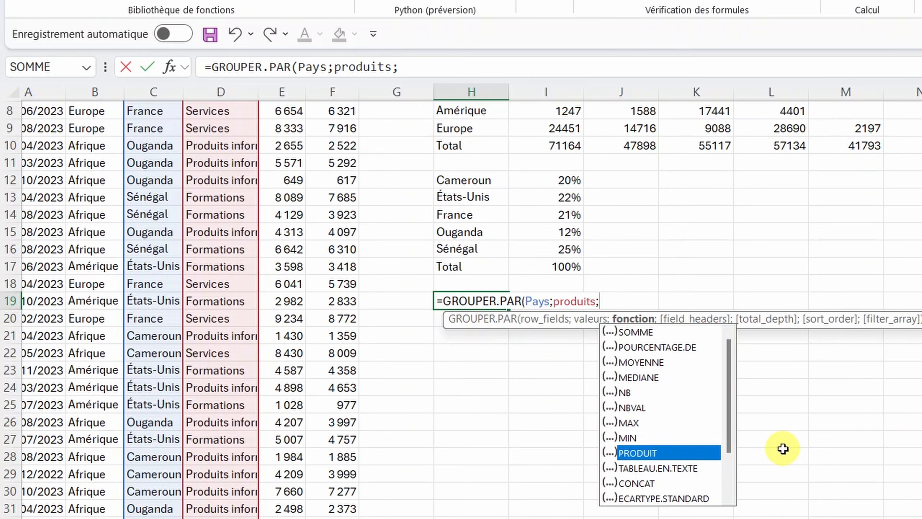
pyautogui.press('Down')
pyautogui.press('Tab')
pyautogui.write(')')
pyautogui.press('Return')
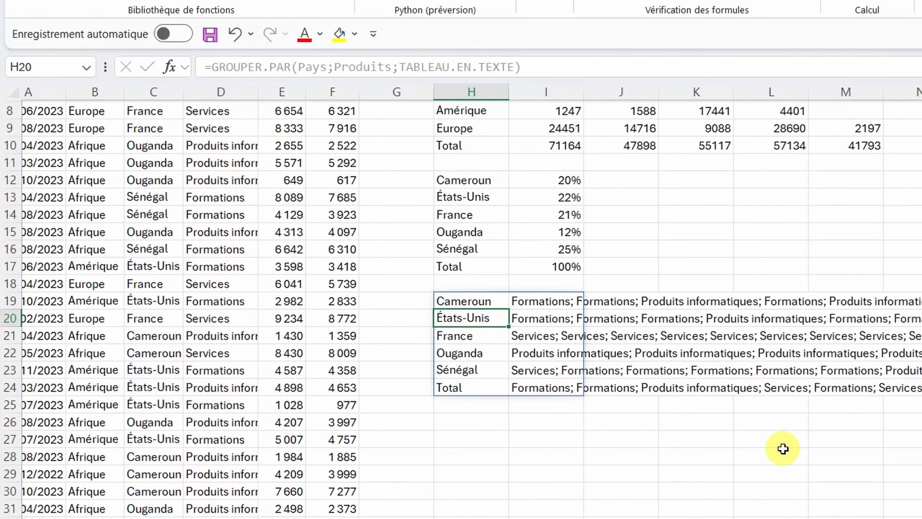
# Step: Insert a LAMBDA with parameter x before TABLEAU.EN.TEXTE in the H19 formula
pyautogui.click(479, 300)
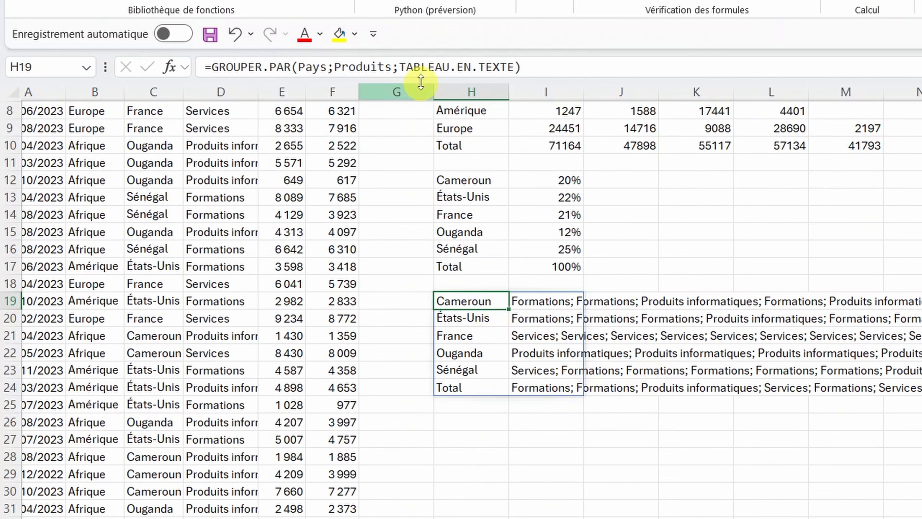
pyautogui.click(400, 66)
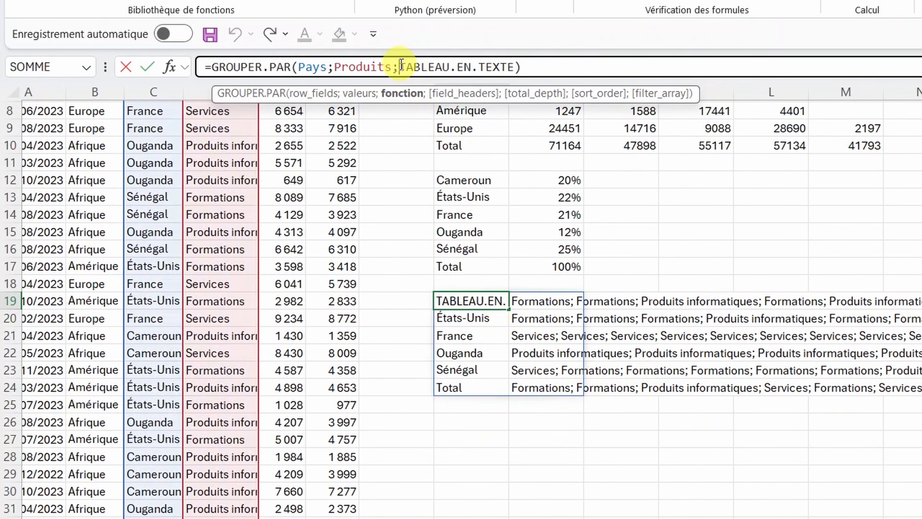
pyautogui.write('lam')
pyautogui.write('bda')
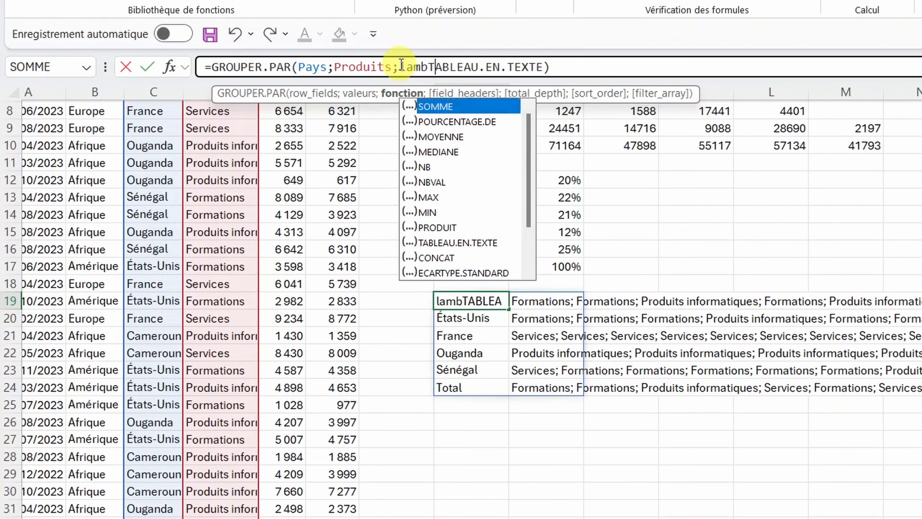
pyautogui.write('(')
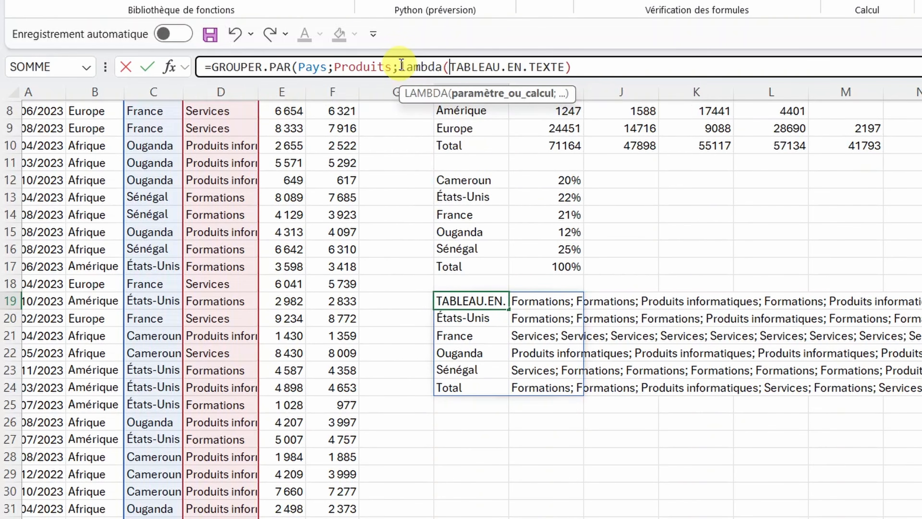
pyautogui.write('x')
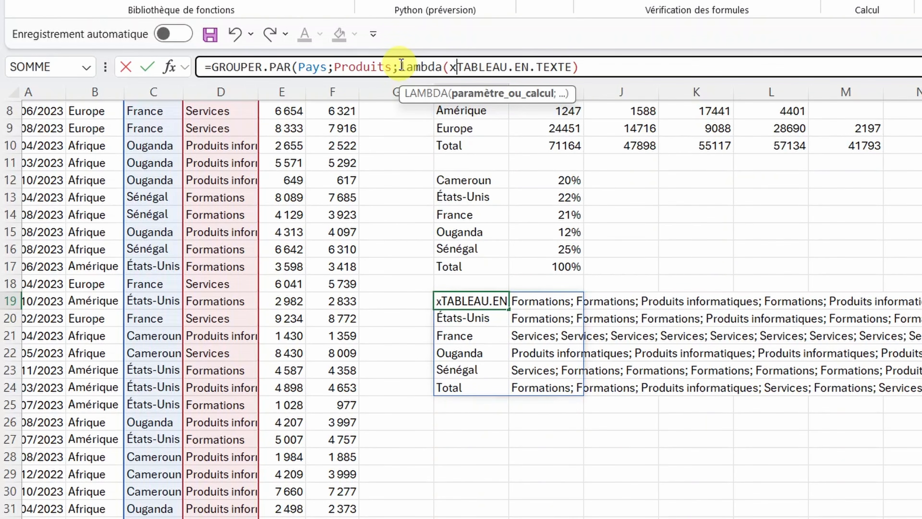
pyautogui.write(';')
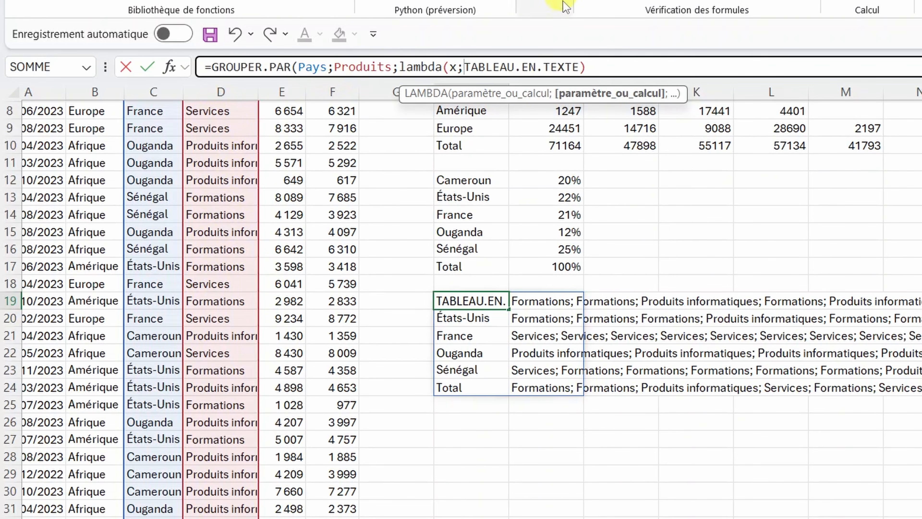
# Step: Pass x as the argument of TABLEAU.EN.TEXTE in the H19 formula, close the LAMBDA and validate
pyautogui.click(583, 67)
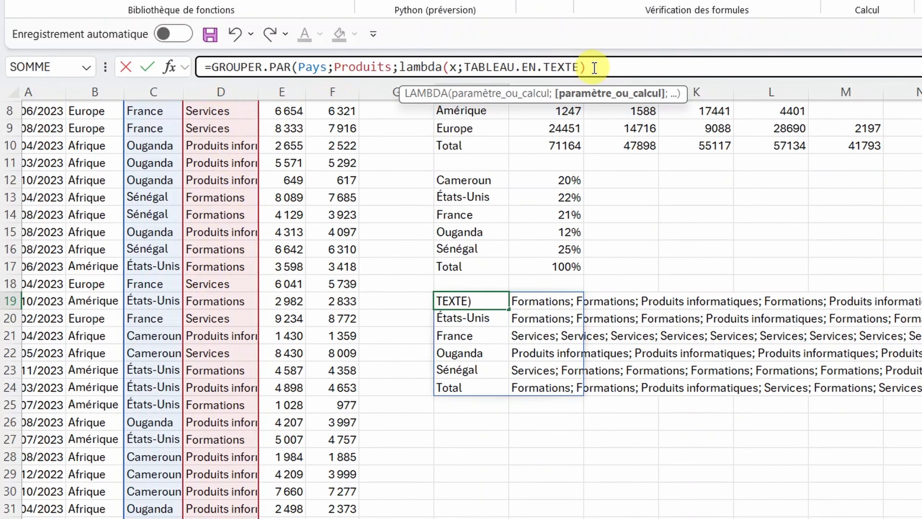
pyautogui.press('Left')
pyautogui.write('(x')
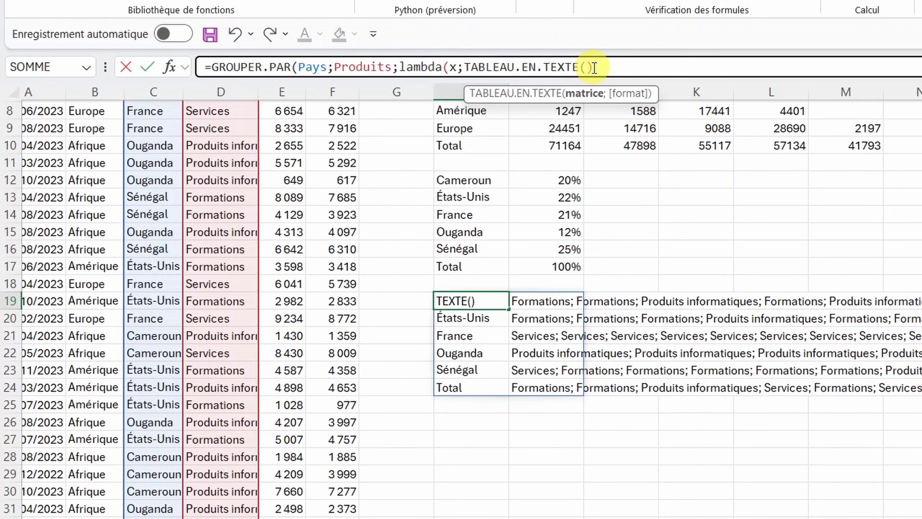
pyautogui.write(')')
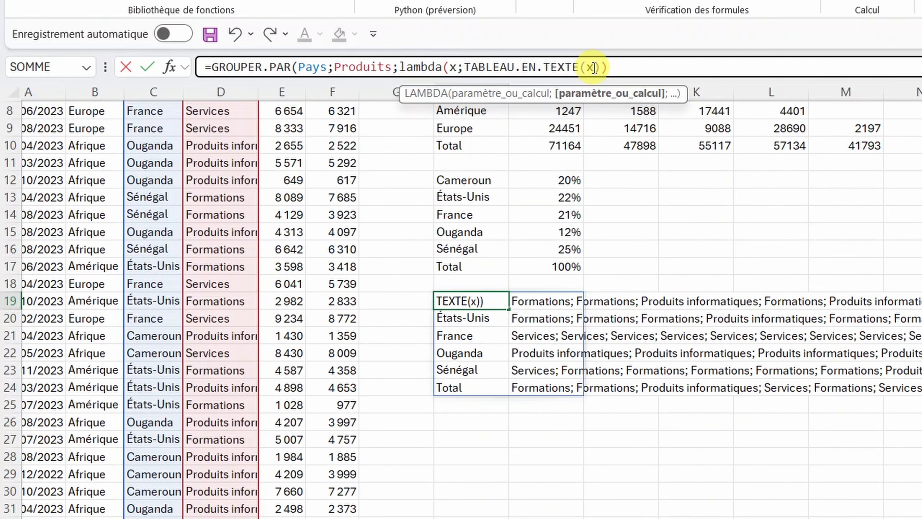
pyautogui.write(')')
pyautogui.press('Return')
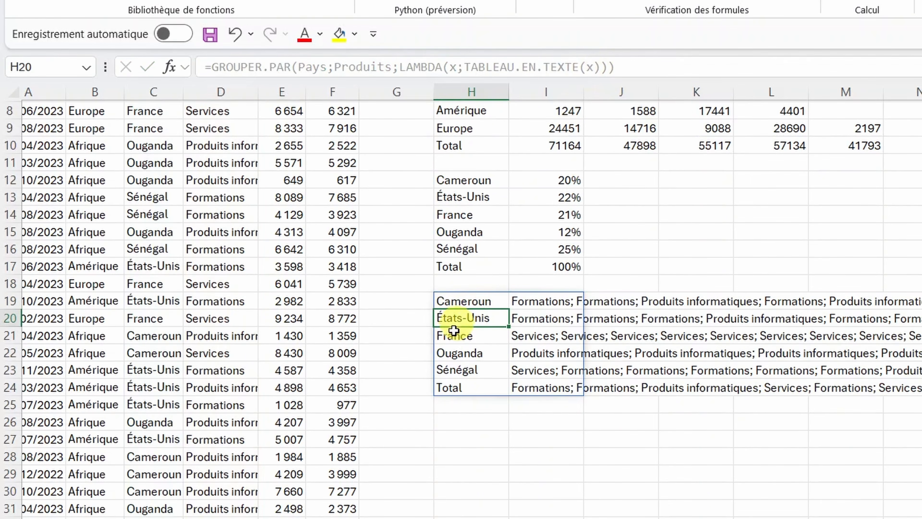
# Step: Wrap x in UNIQUE inside TABLEAU.EN.TEXTE in the H19 formula so each product is listed once per country
pyautogui.click(461, 301)
pyautogui.click(586, 67)
pyautogui.write('uniq')
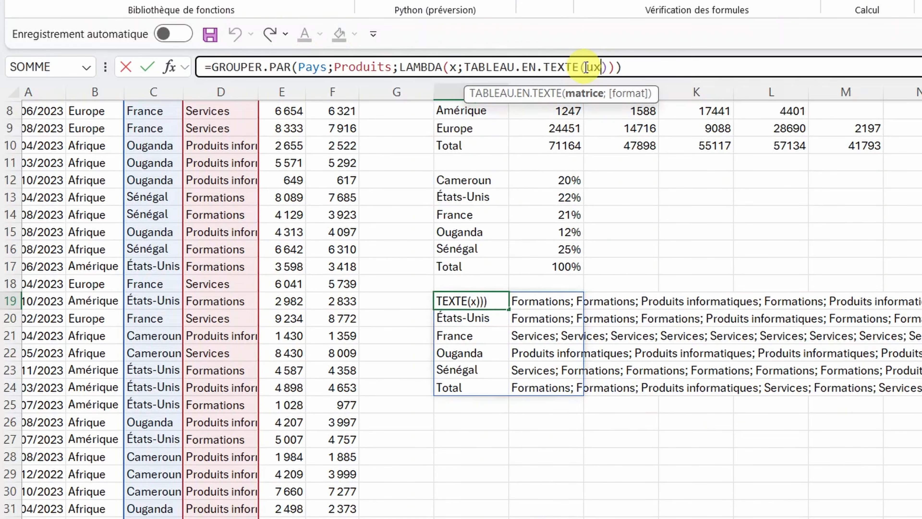
pyautogui.press('Tab')
pyautogui.click(649, 67)
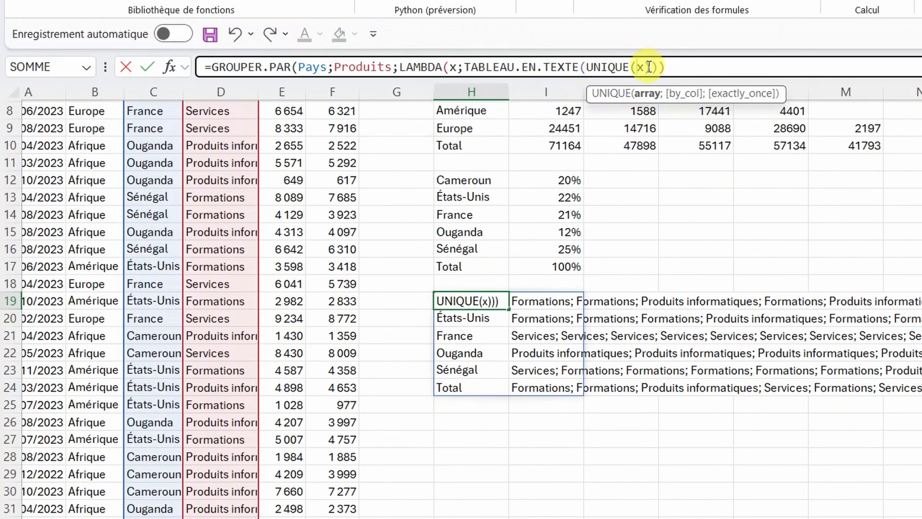
pyautogui.write(')')
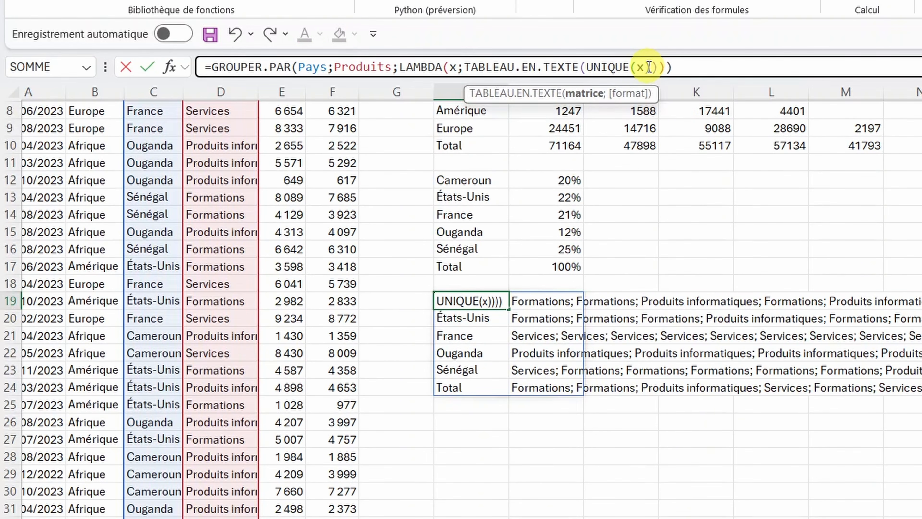
pyautogui.press('Return')
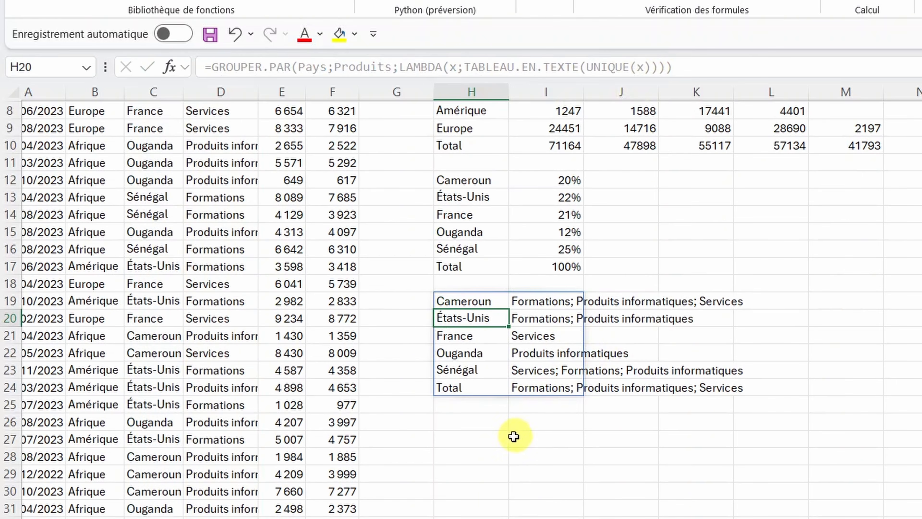
pyautogui.click(483, 422)
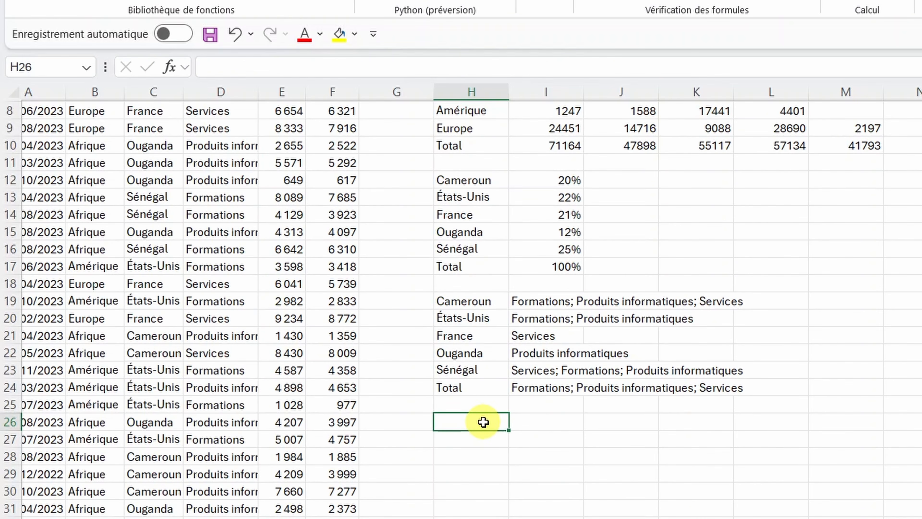
# Step: Set the Ventes value in cell E8 of the source data to 1000
pyautogui.scroll(3, 483, 422)
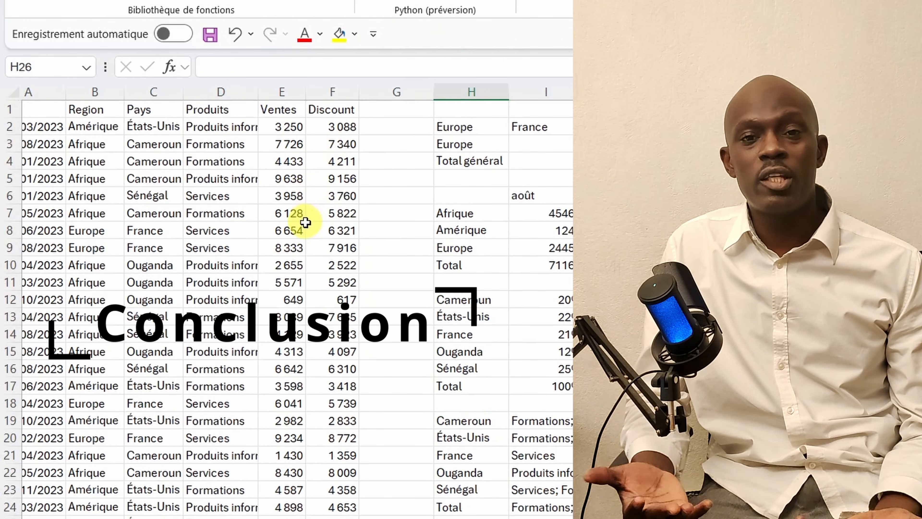
pyautogui.click(291, 227)
pyautogui.write('1000')
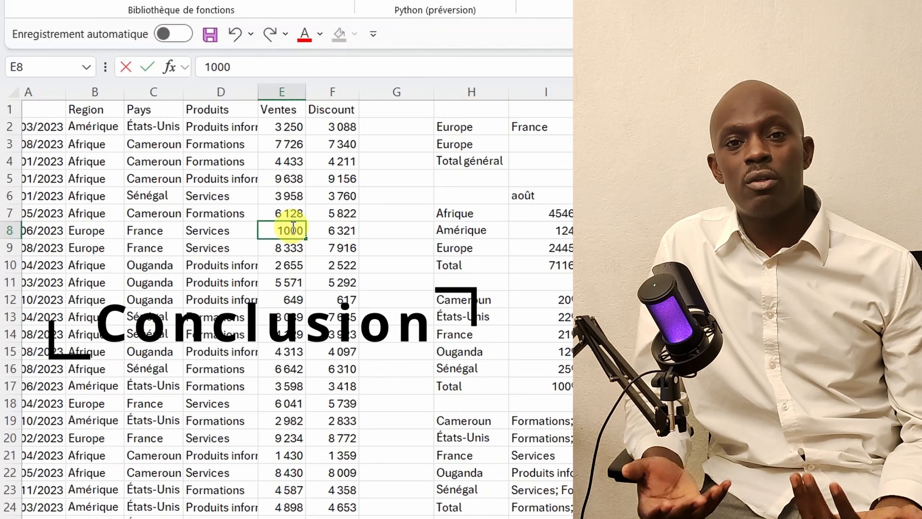
pyautogui.press('Return')
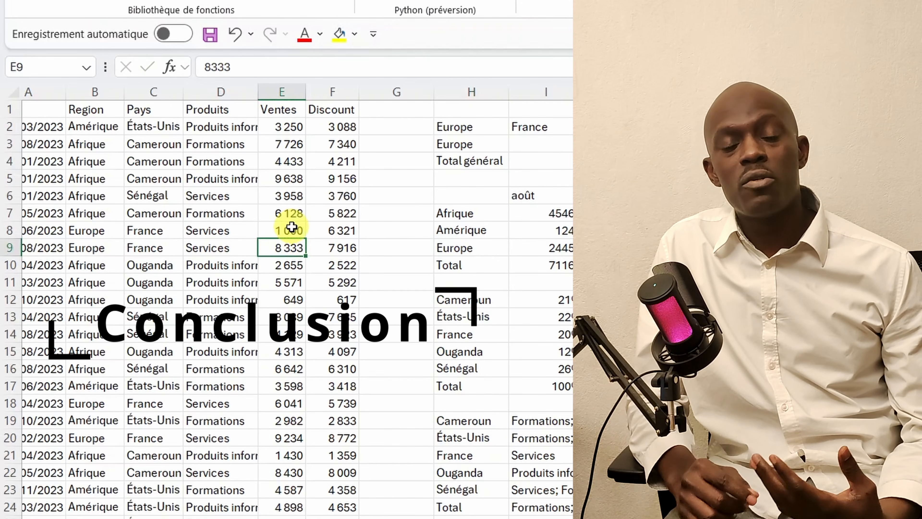